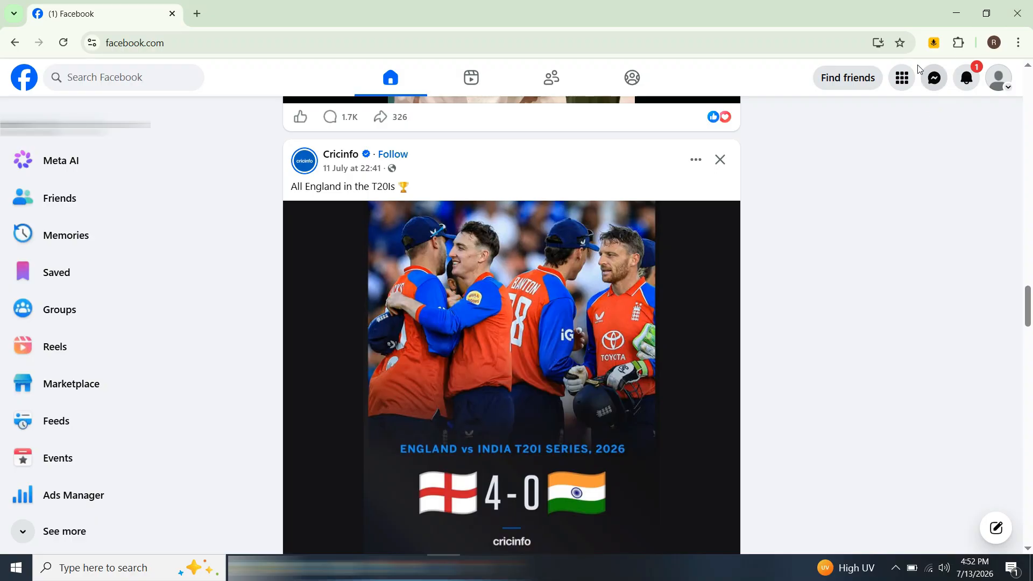
Start creating a new Facebook Page and set its category to Restaurant.
click(904, 86)
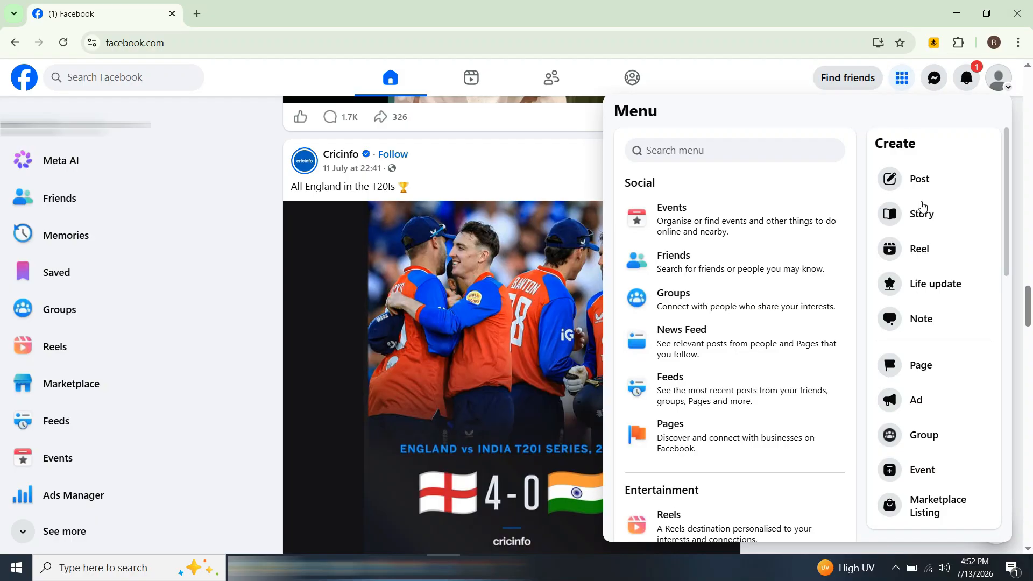
click(927, 367)
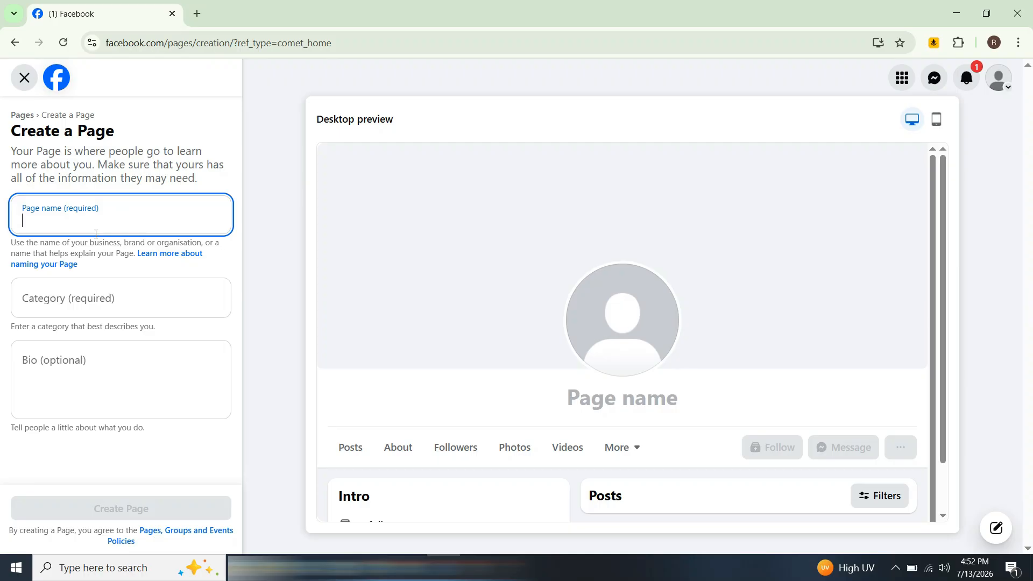
click(69, 297)
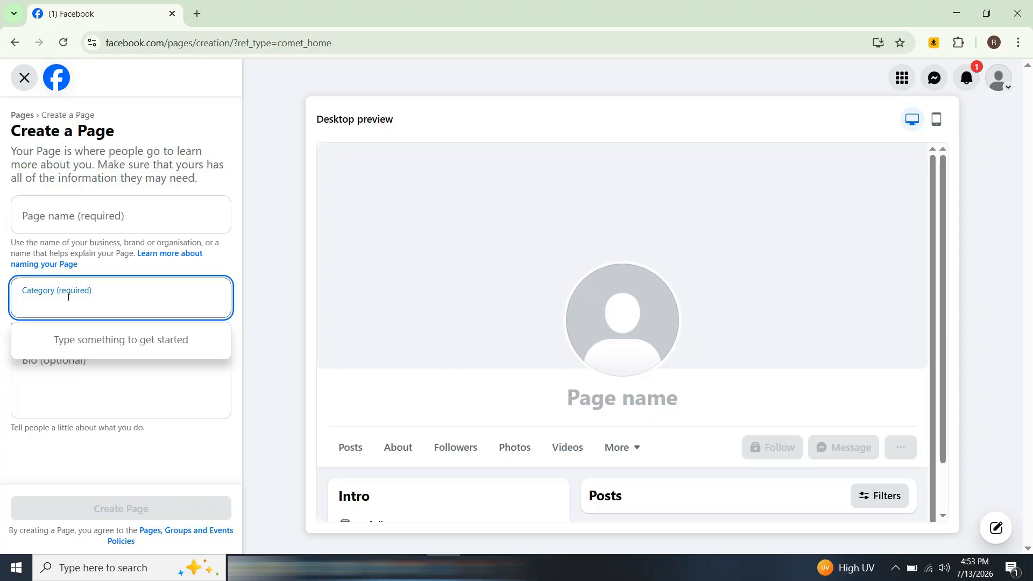
text(Res)
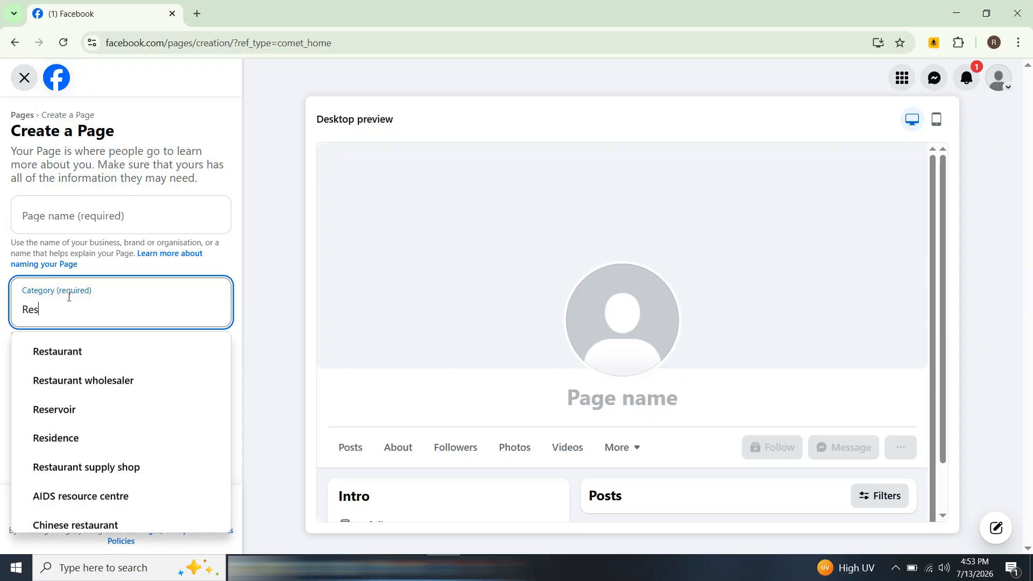
click(74, 351)
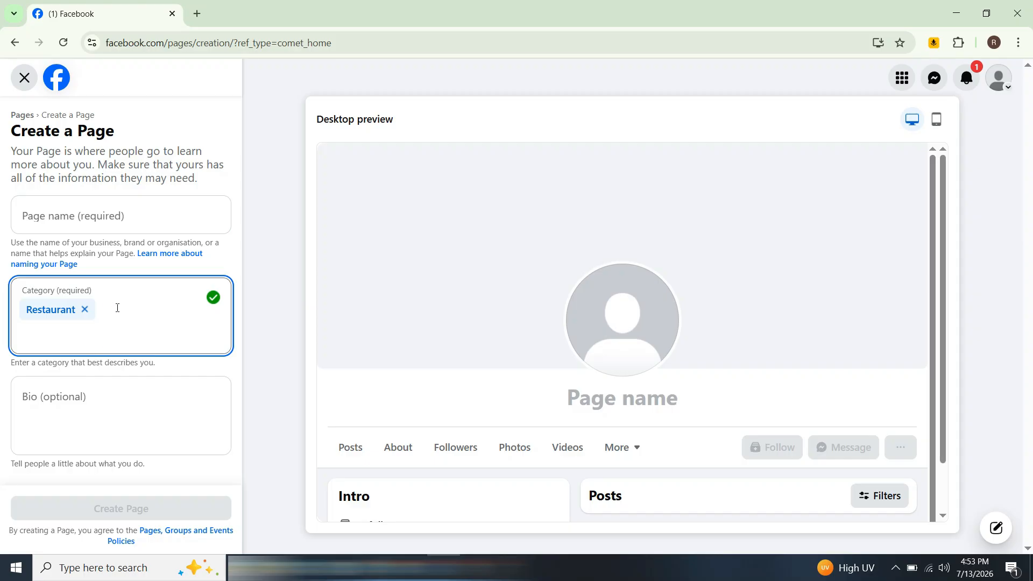
Enter SPICY FOODS as the name of the new Page.
click(126, 221)
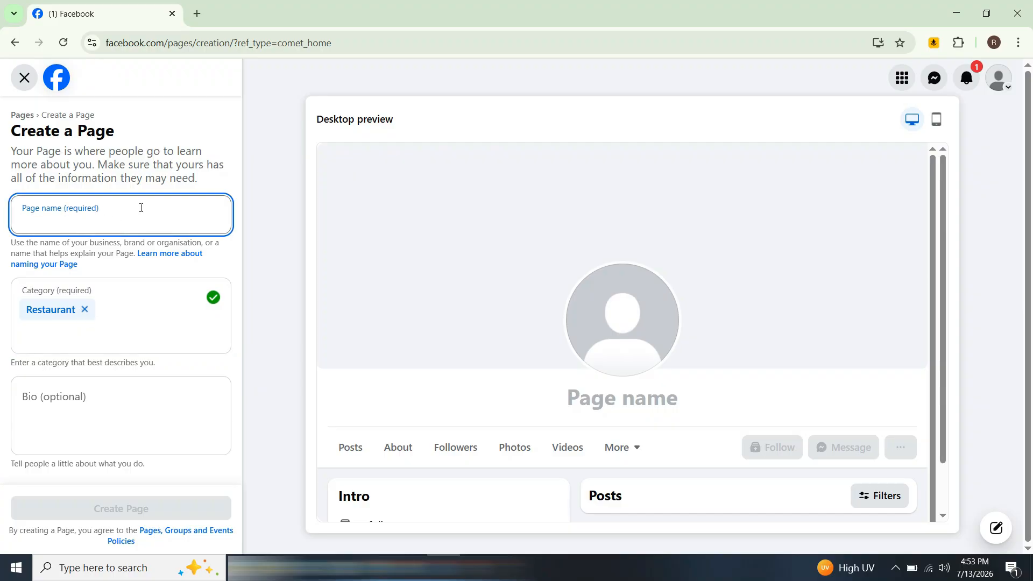
text(SPICY)
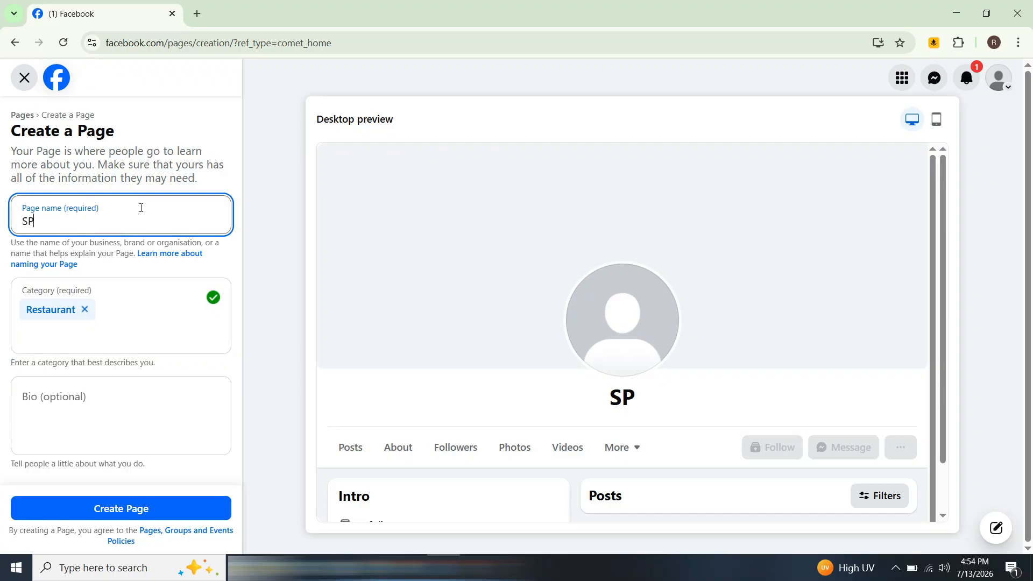
text( FOODS)
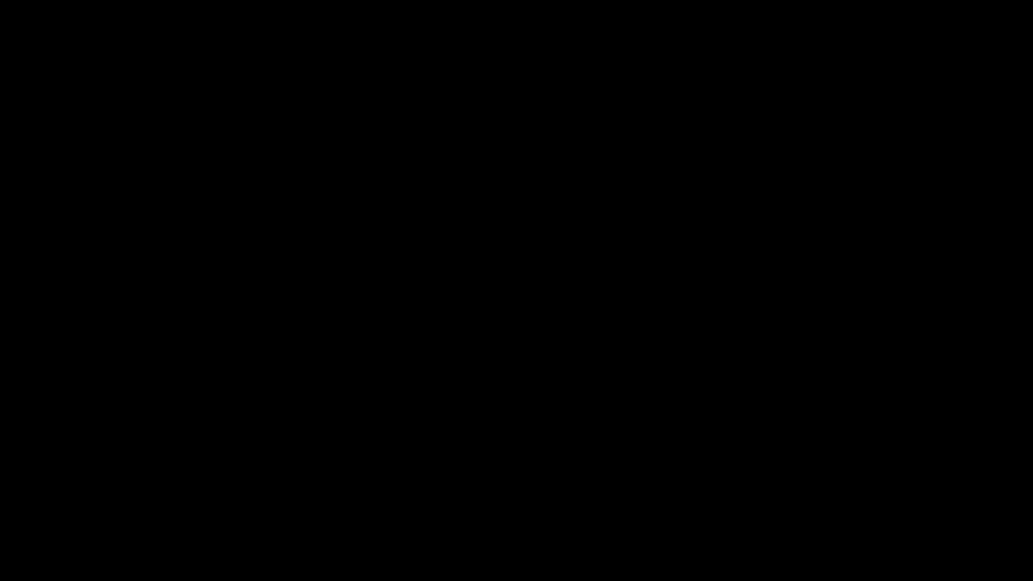
Add a bio beginning "Welcome to our kitchen, where we believe life is too short for bland food!" and create the Page.
click(87, 415)
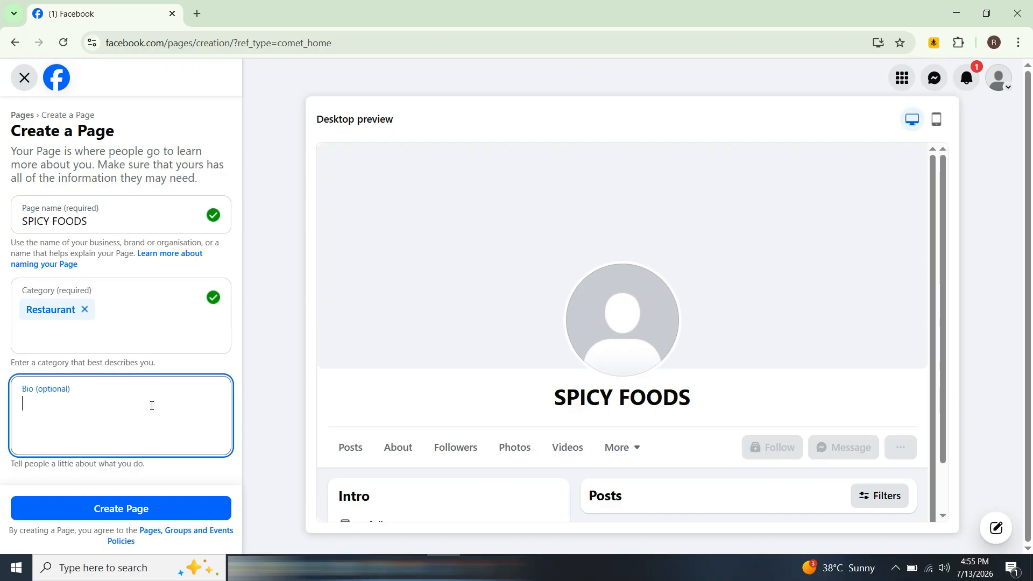
text(Welcome to our kitchen, where we believe life is too short for bland food! Founded in the heart of Hyderabad, we specialize in authentic, flavor-first spicy cuisine. Our chefs masterfully blend traditional spices and fresh local ingredients to create dish)
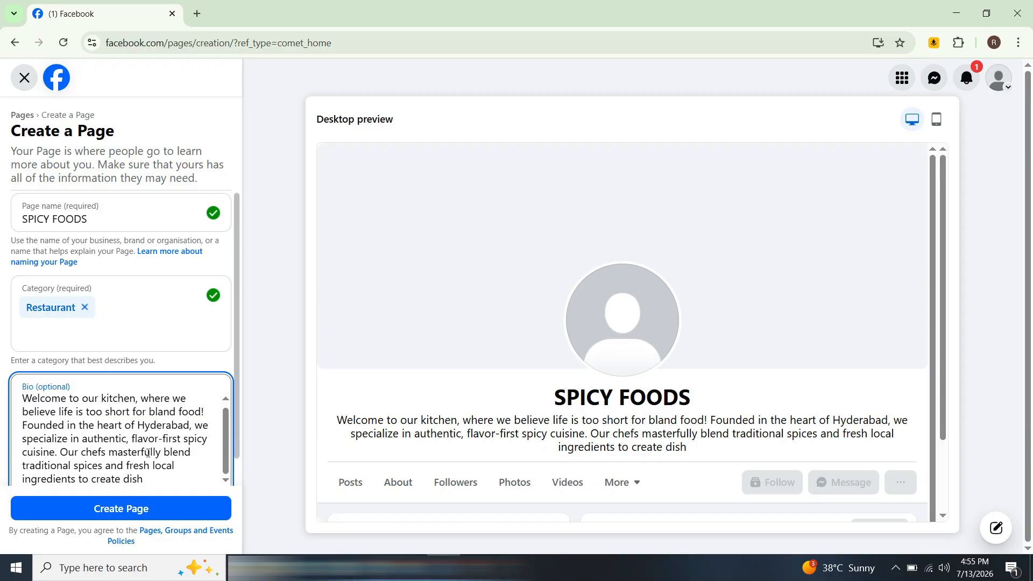
click(112, 507)
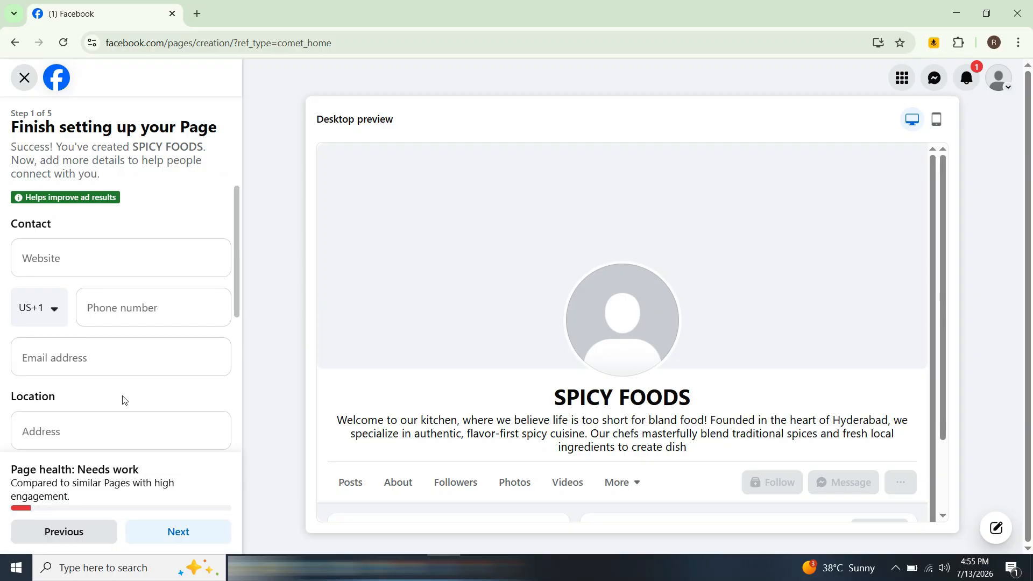
Set the Page to open at selected hours and give Monday an opening time of 07:00 and a closing time of 05:30.
scroll(124, 399, down, 5)
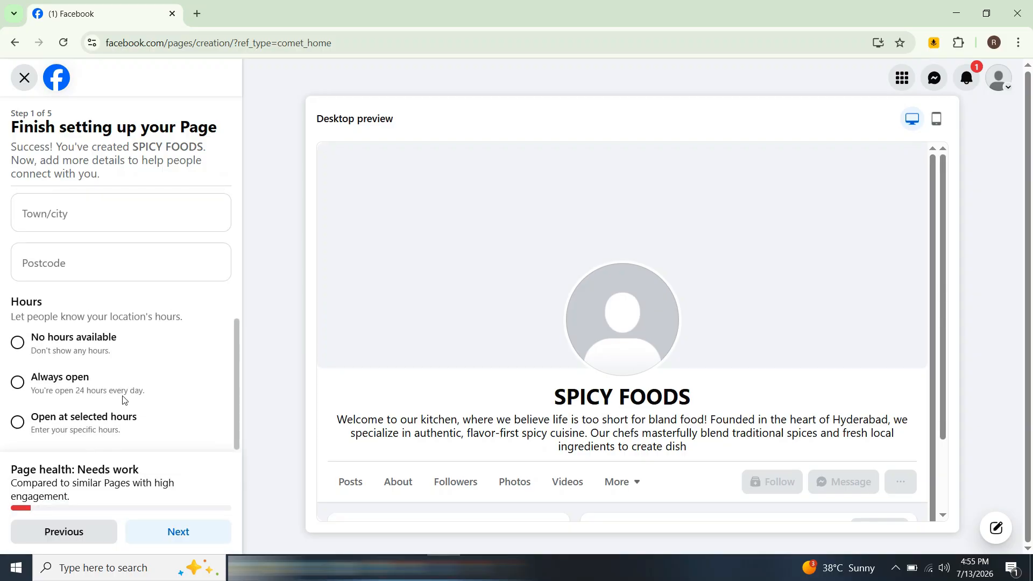
scroll(124, 400, up, 5)
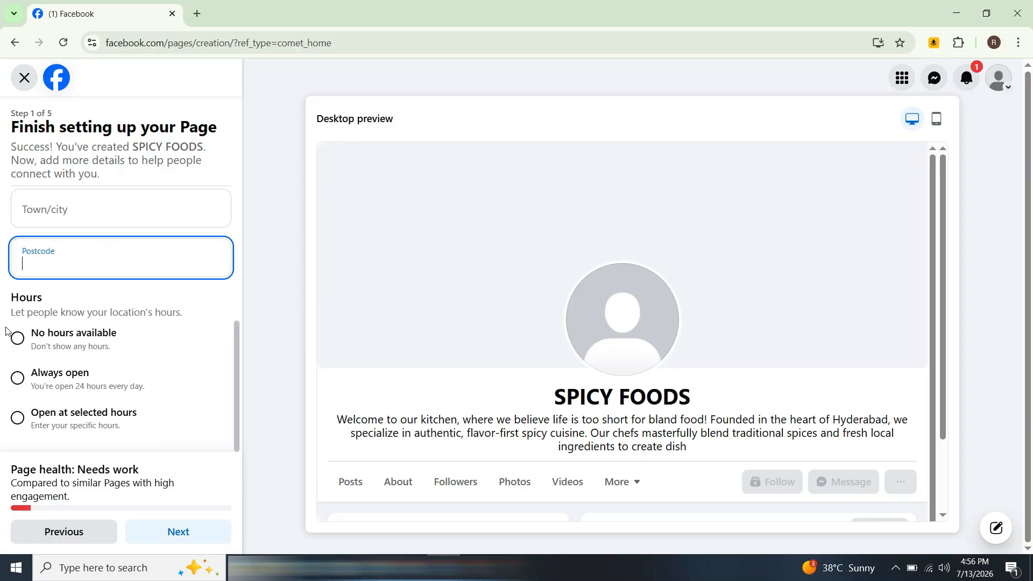
click(36, 410)
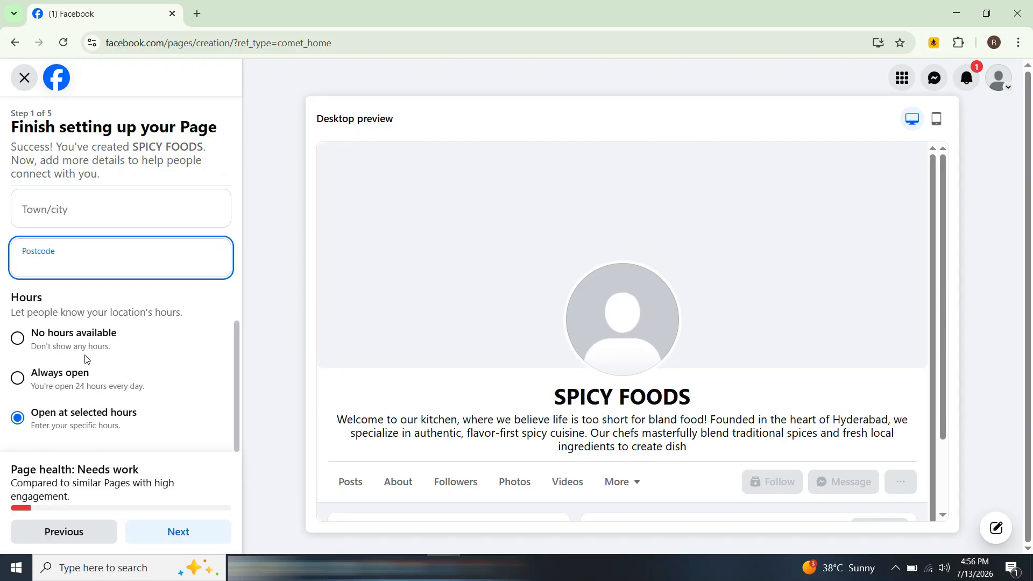
click(76, 427)
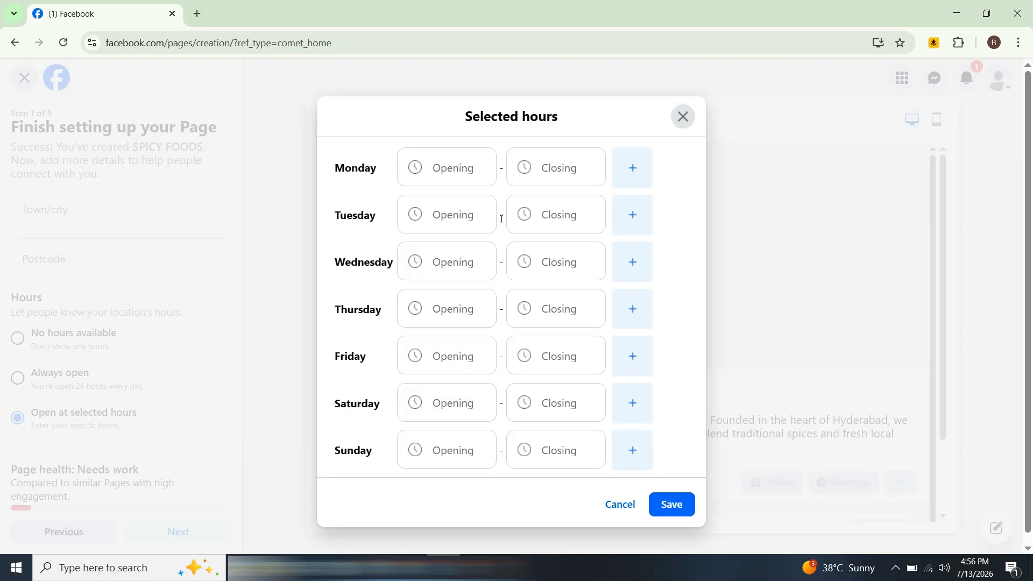
click(481, 179)
scroll(423, 323, down, 9)
click(423, 255)
click(551, 173)
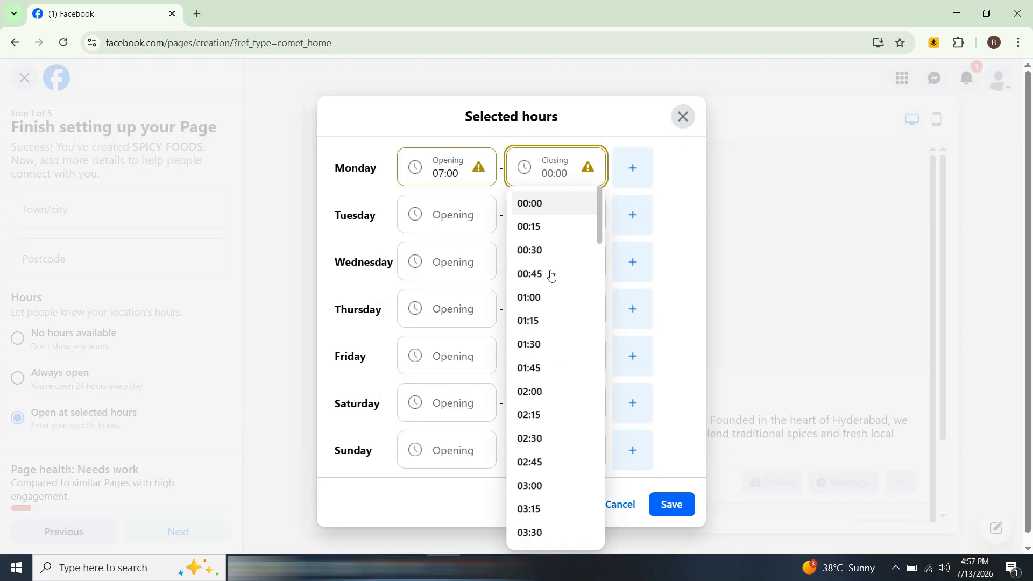
drag(600, 232, 613, 323)
scroll(559, 302, up, 2)
click(538, 287)
Copy Monday's 07:00 opening time to every day from Tuesday to Sunday.
click(475, 222)
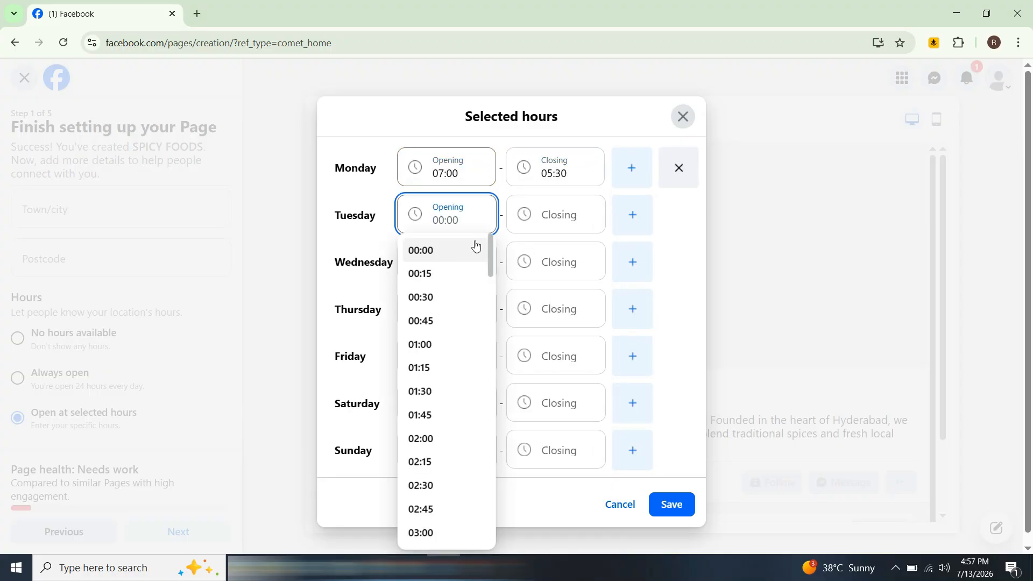
click(464, 167)
key(ctrl+c)
click(470, 220)
key(ctrl+v)
click(464, 269)
key(ctrl+v)
click(464, 317)
key(ctrl+v)
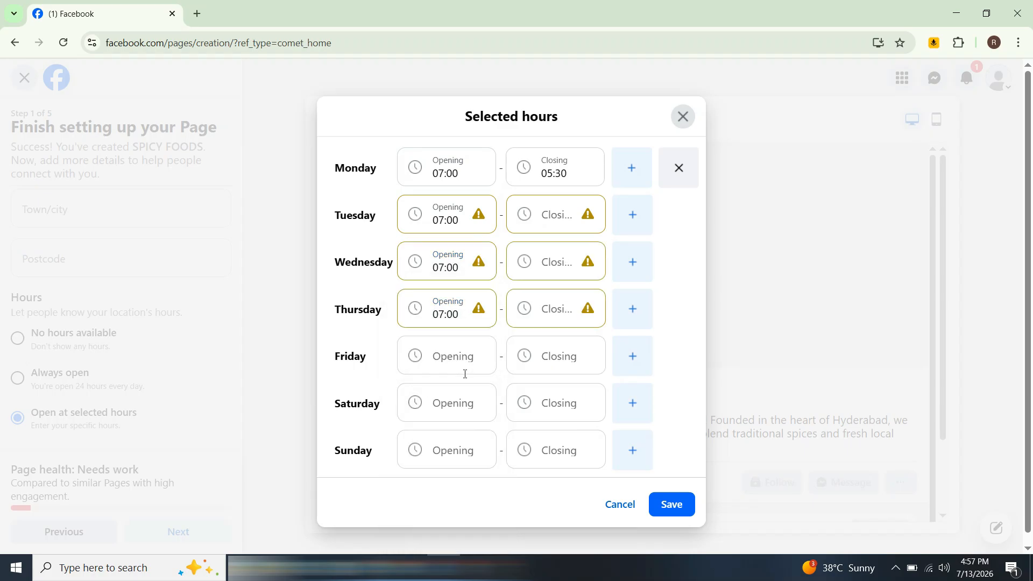
click(464, 368)
key(ctrl+v)
click(456, 410)
key(ctrl+v)
click(476, 450)
key(ctrl+v)
Copy Monday's 05:30 closing time to every day from Tuesday to Sunday and save the selected hours.
click(583, 177)
click(568, 218)
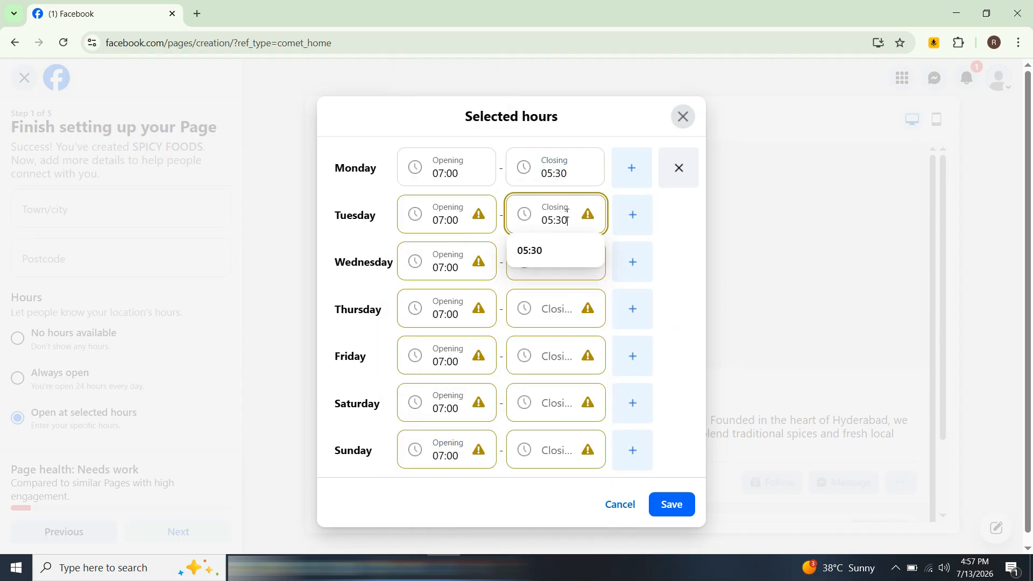
click(559, 267)
key(ctrl+v)
click(560, 314)
key(ctrl+v)
click(560, 361)
click(560, 408)
key(ctrl+v)
click(547, 450)
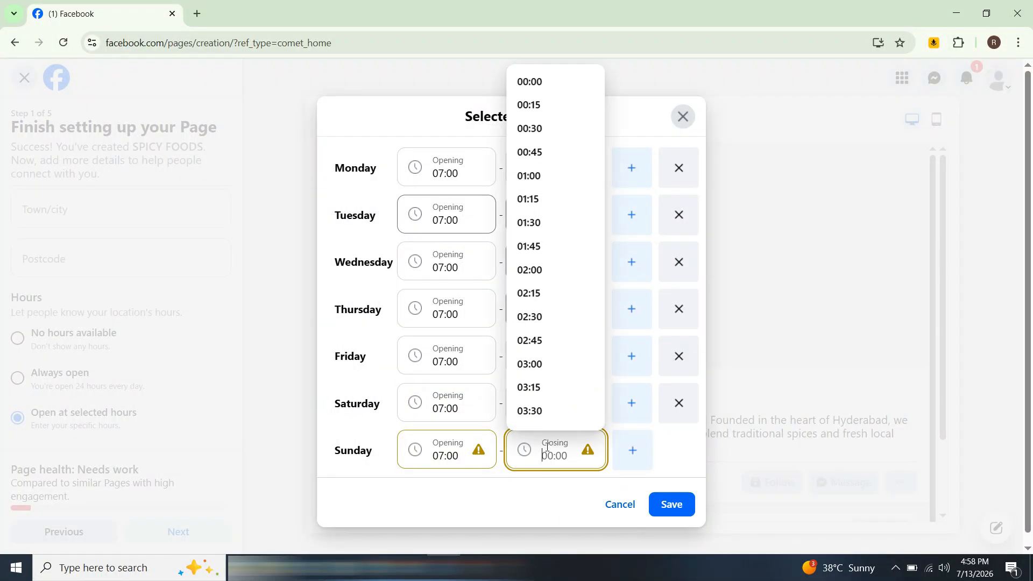
key(ctrl+v)
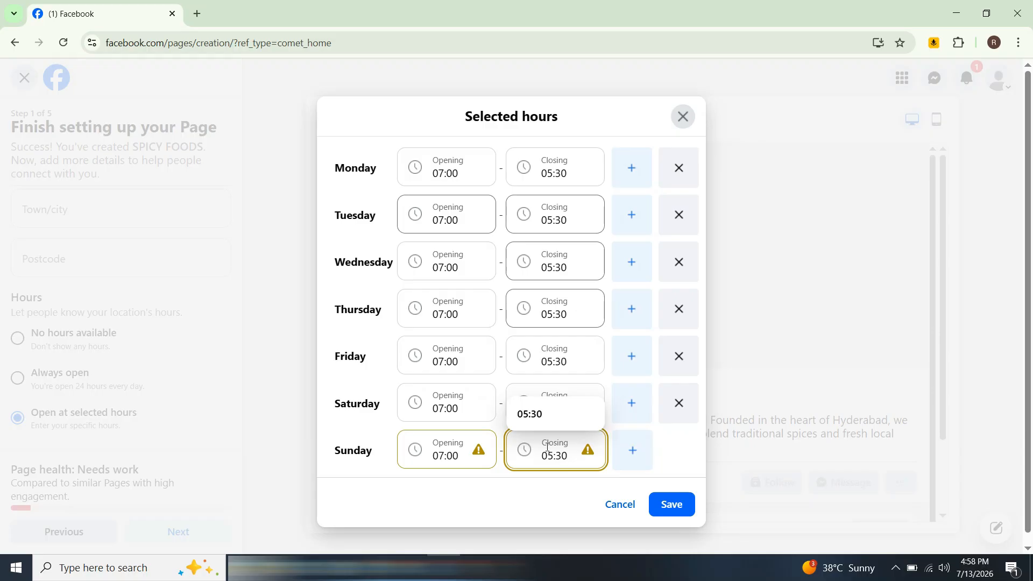
click(546, 417)
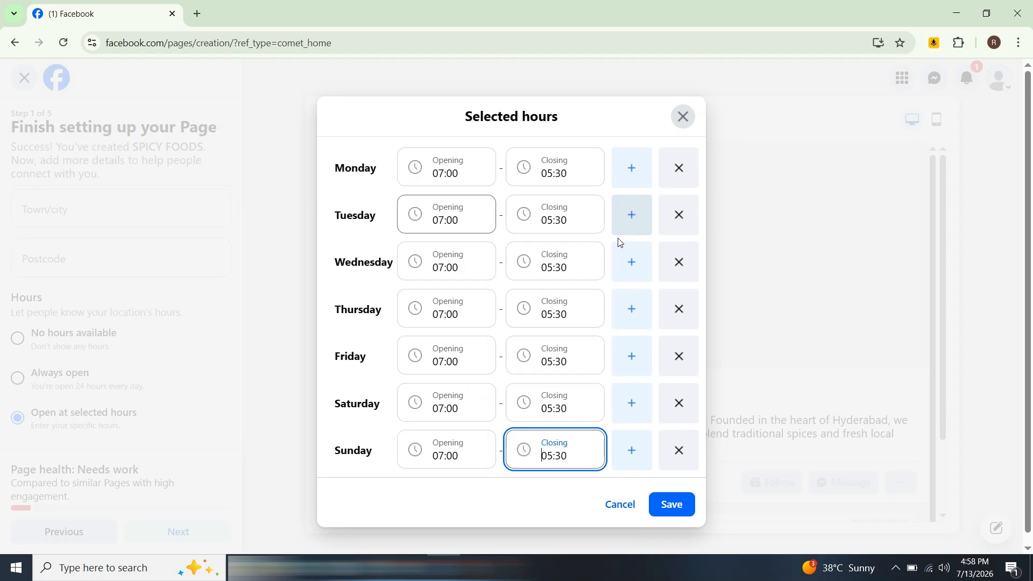
click(671, 504)
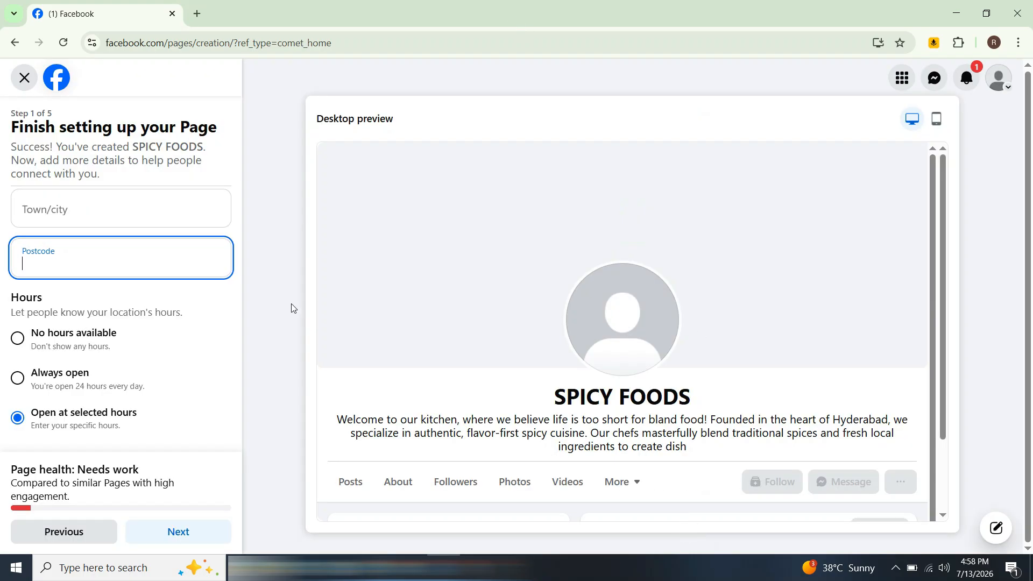
Continue to Page customisation and add the round Spicy Food chilli logo as profile picture and the Spicy Food banner as cover photo.
click(200, 532)
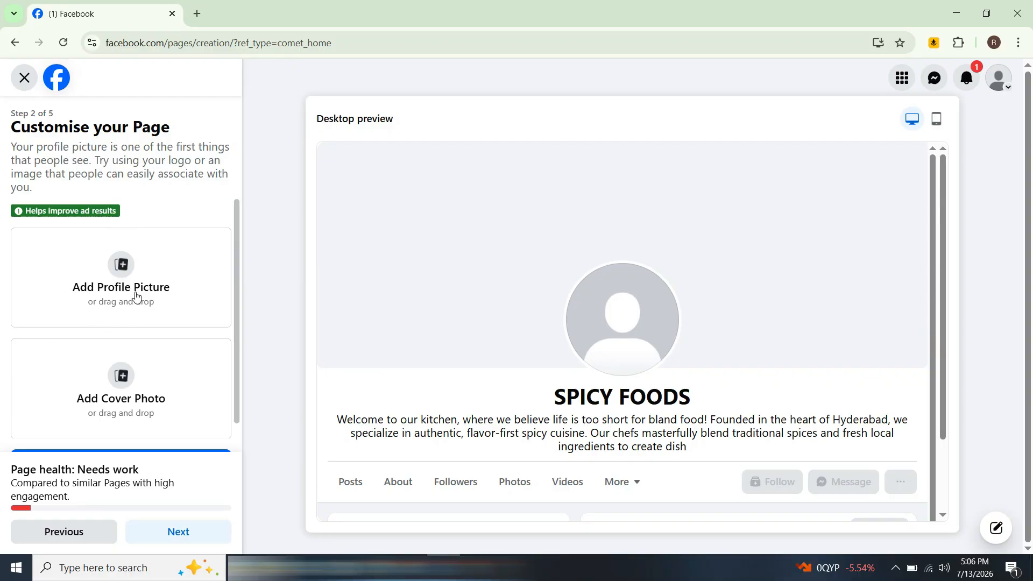
click(126, 261)
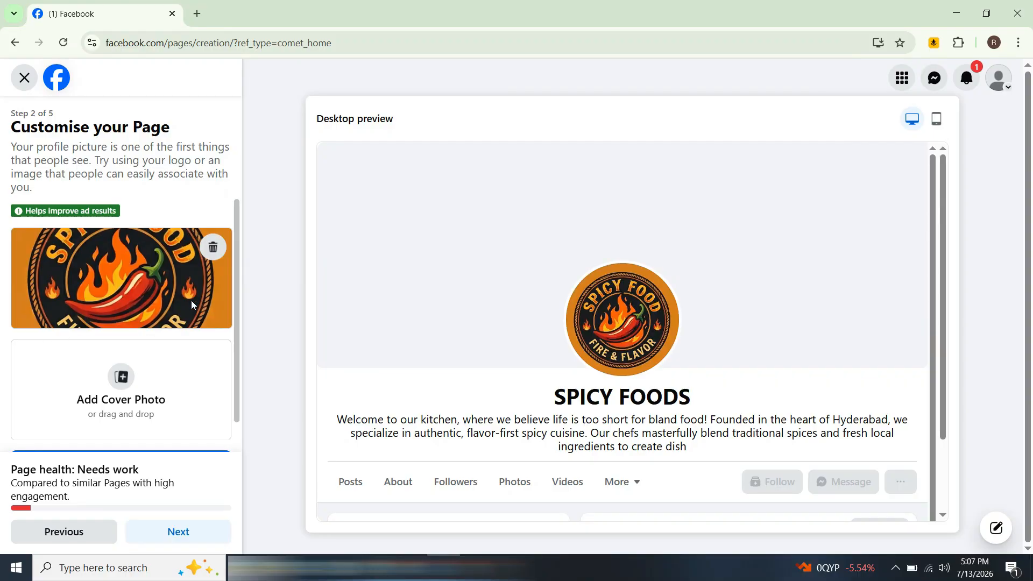
click(154, 385)
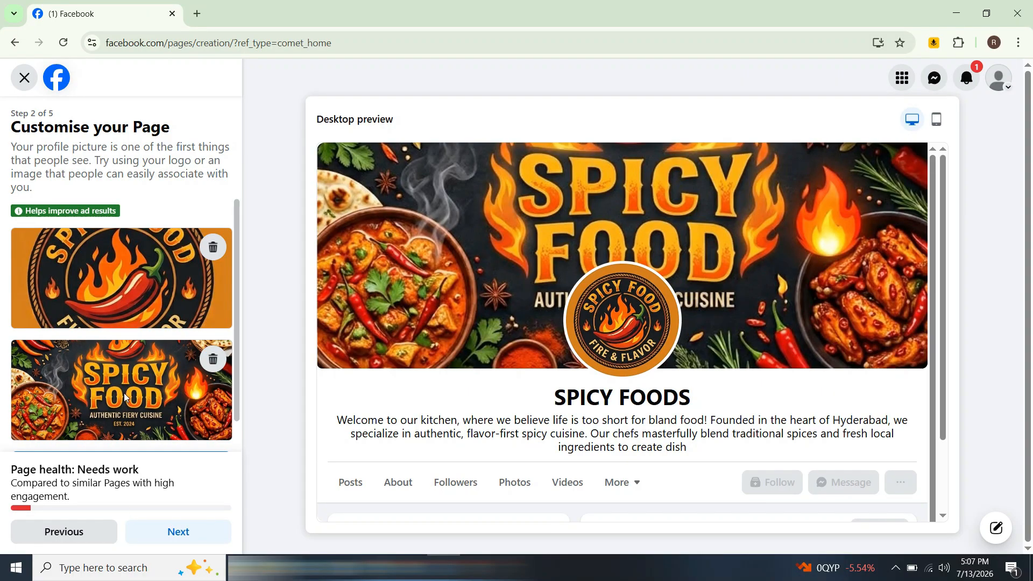
Customise the Page's action button with the Contact us option.
scroll(157, 423, down, 1)
click(142, 432)
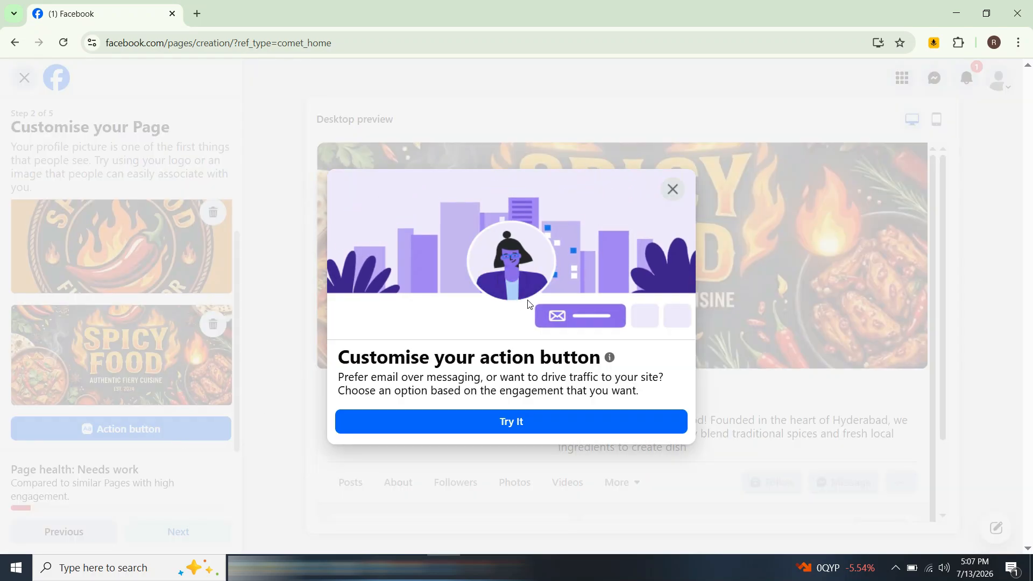
click(505, 430)
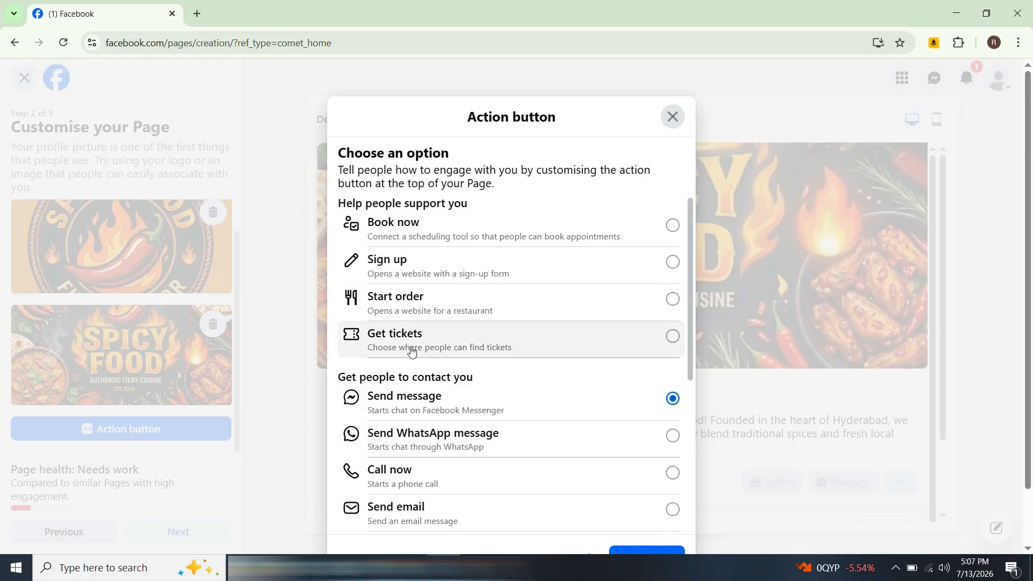
scroll(409, 355, down, 2)
scroll(457, 361, down, 1)
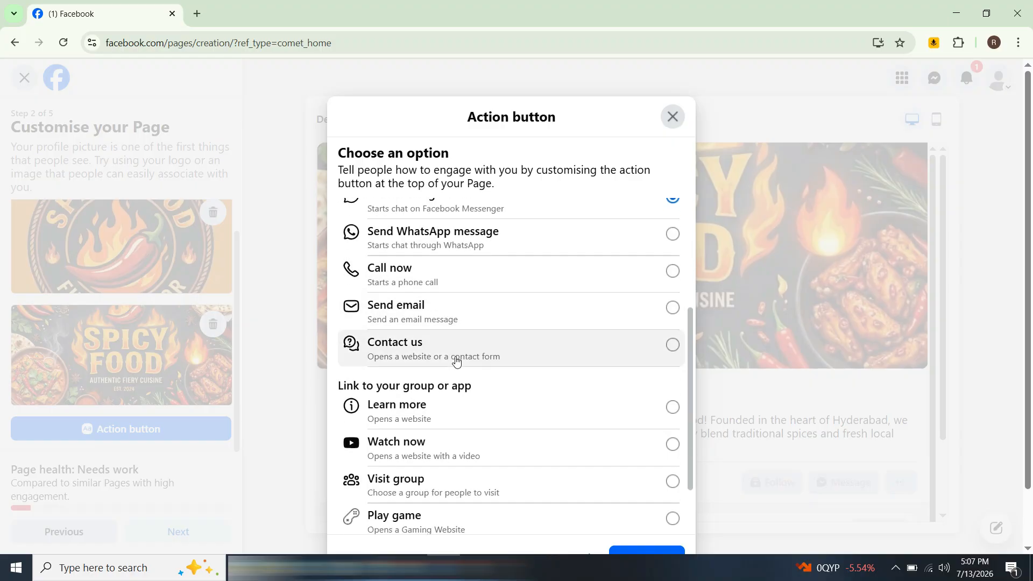
scroll(456, 361, down, 1)
scroll(456, 361, down, 1)
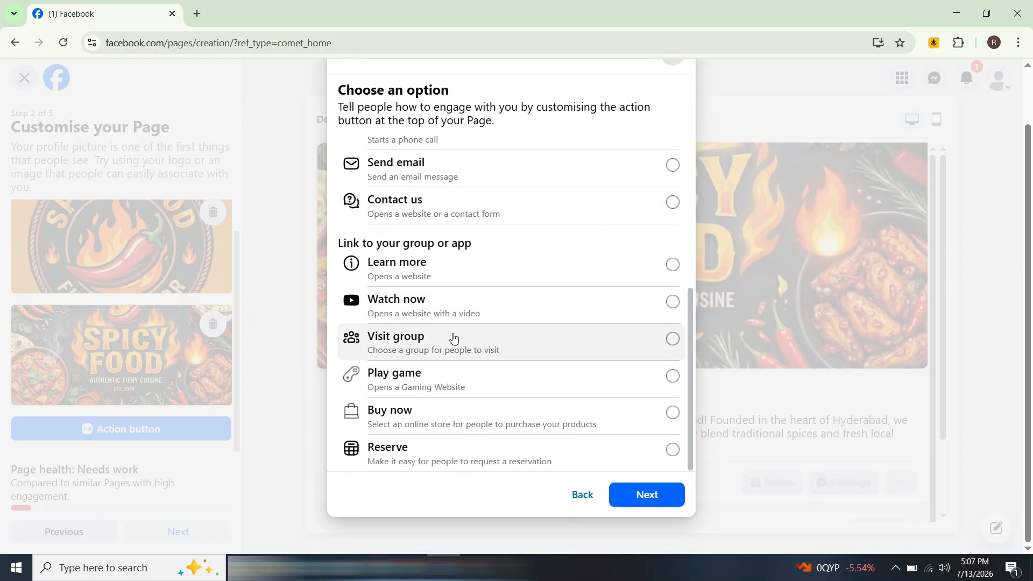
scroll(459, 344, up, 2)
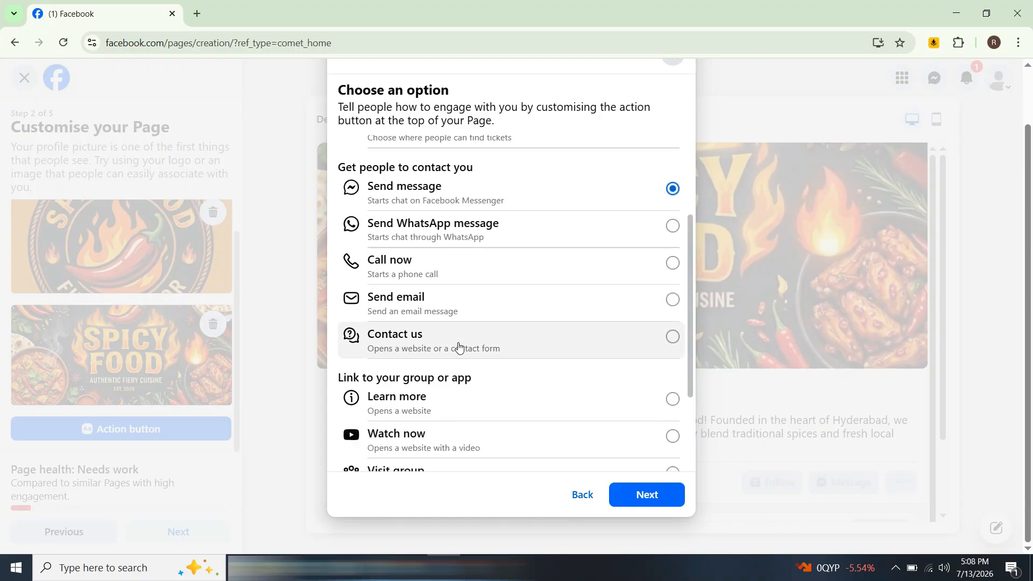
scroll(476, 295, up, 1)
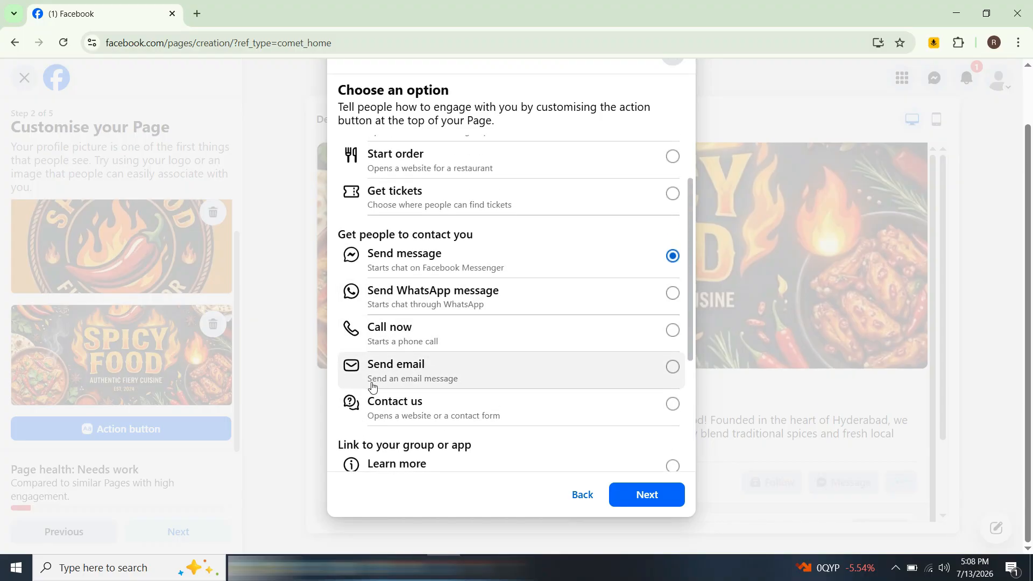
click(450, 409)
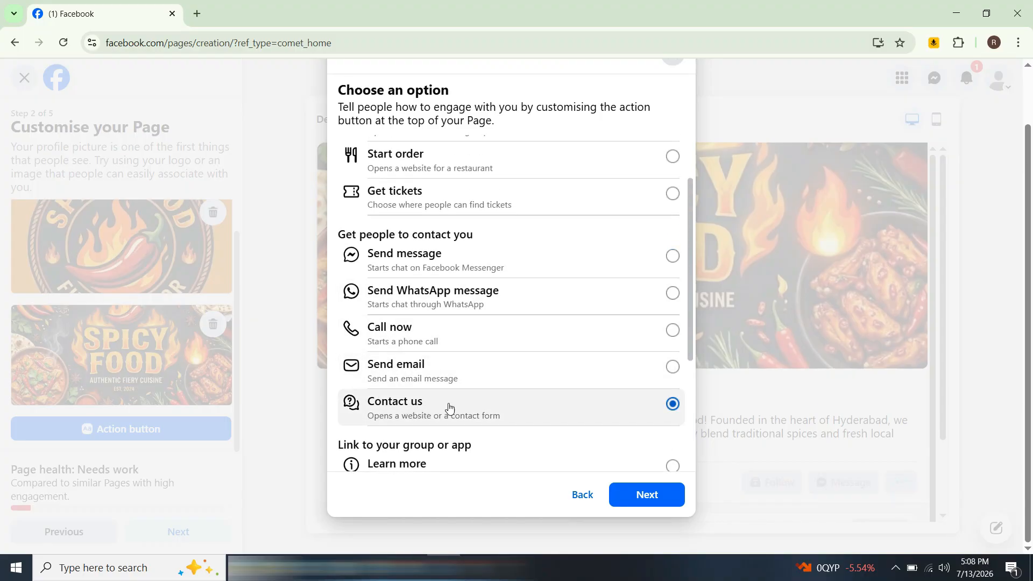
click(646, 497)
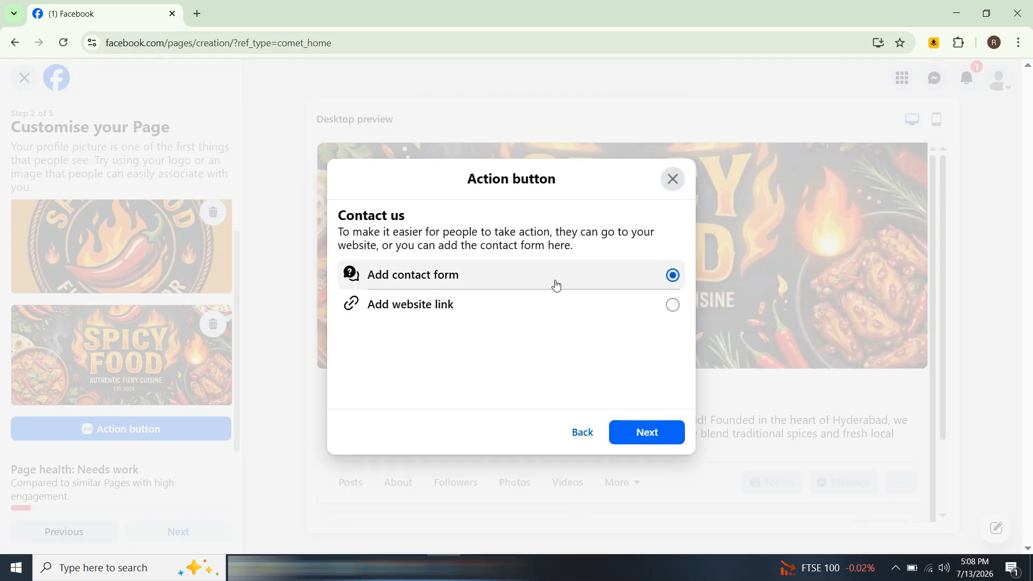
click(599, 321)
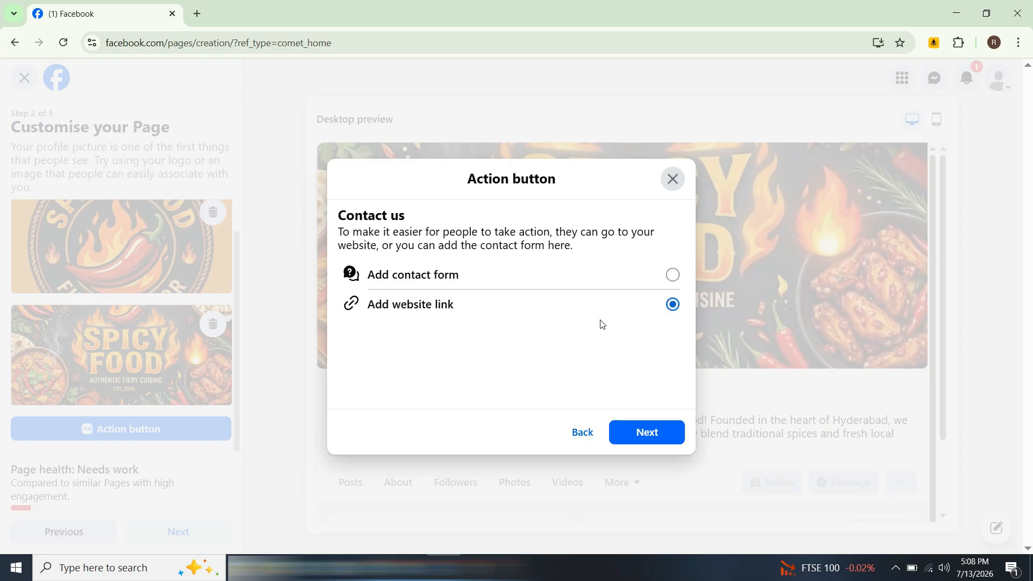
click(632, 430)
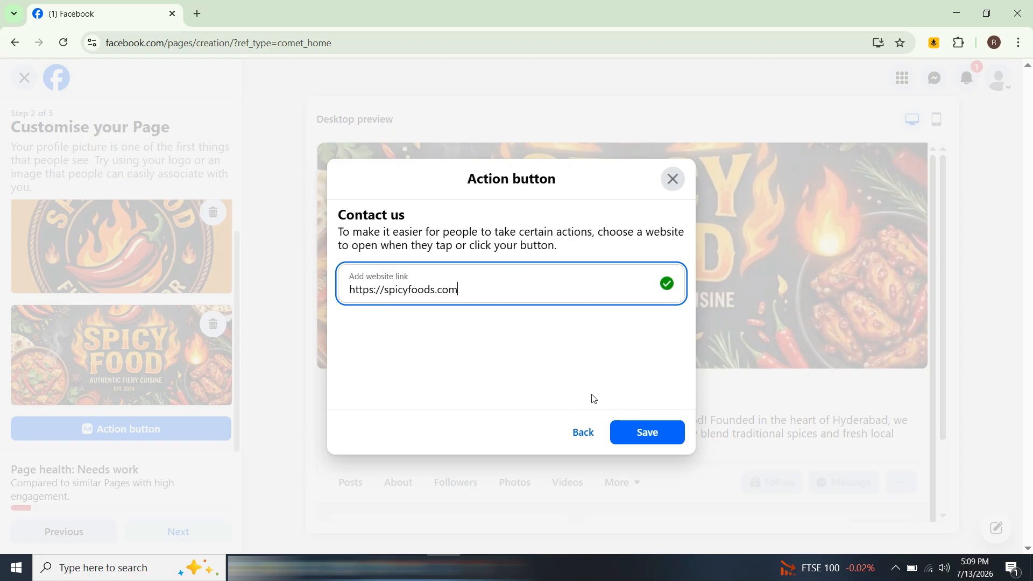
click(626, 432)
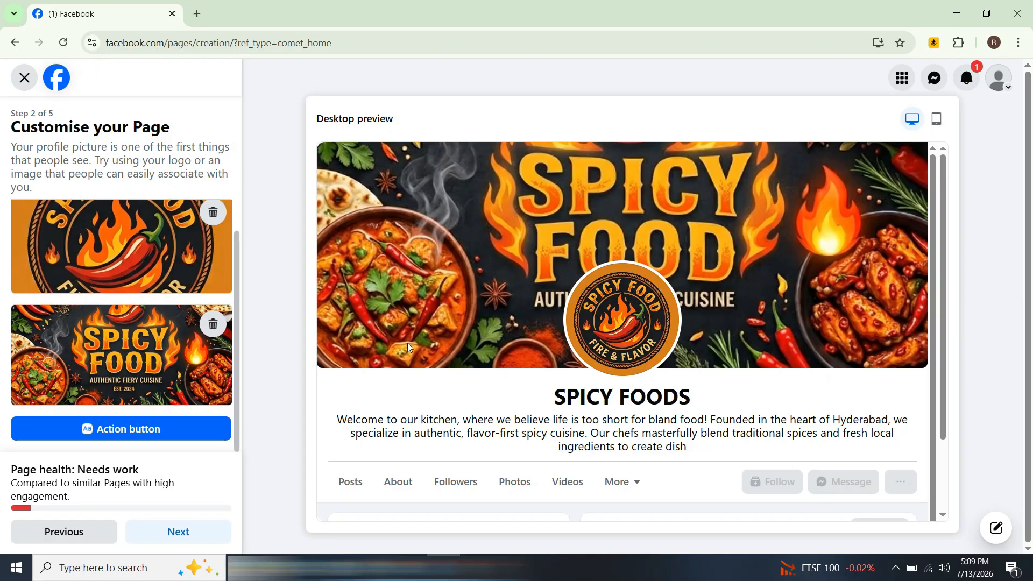
Continue from Page customisation, skipping the WhatsApp connection and moving past the audience-building stage.
click(206, 541)
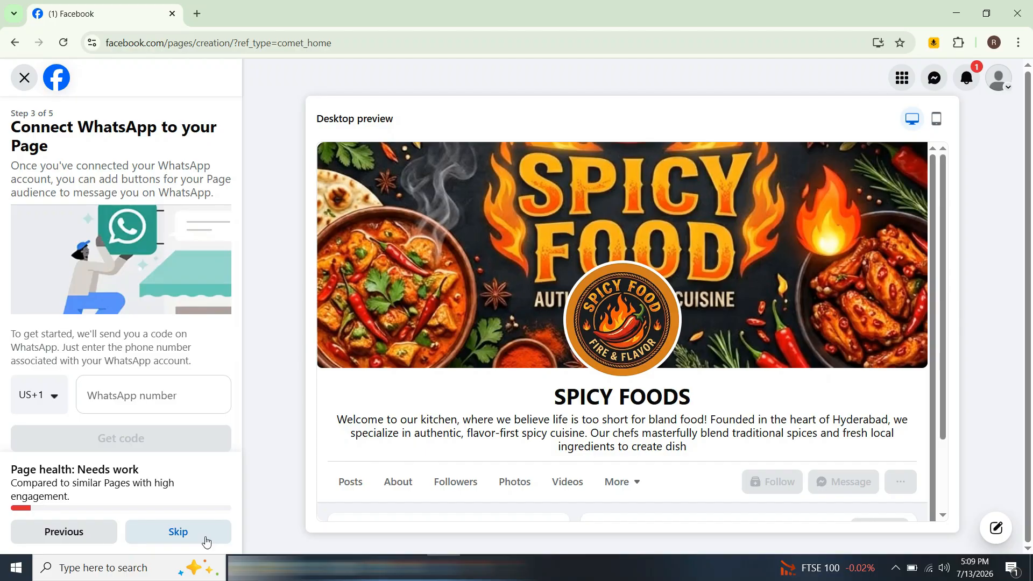
click(206, 541)
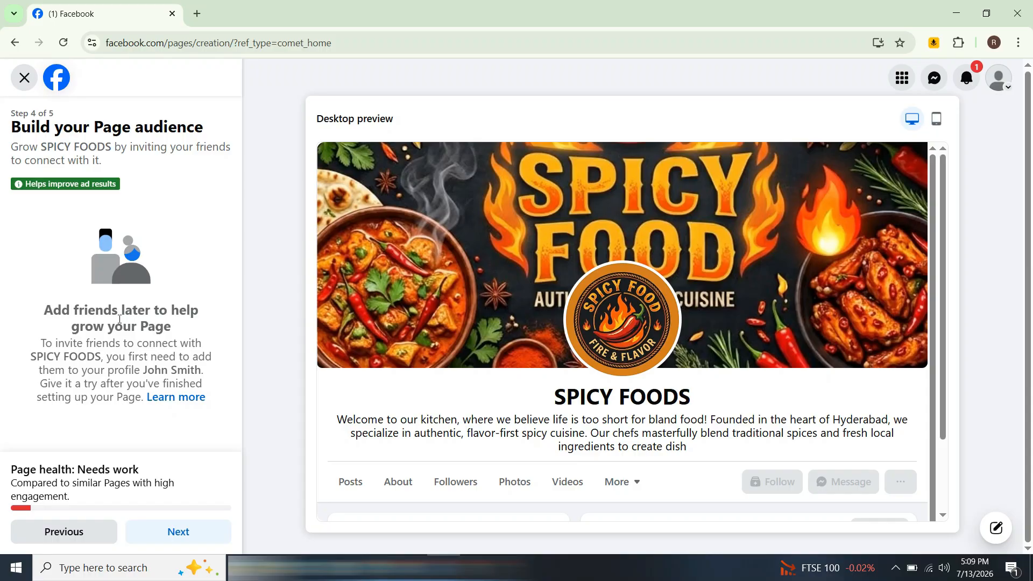
click(178, 532)
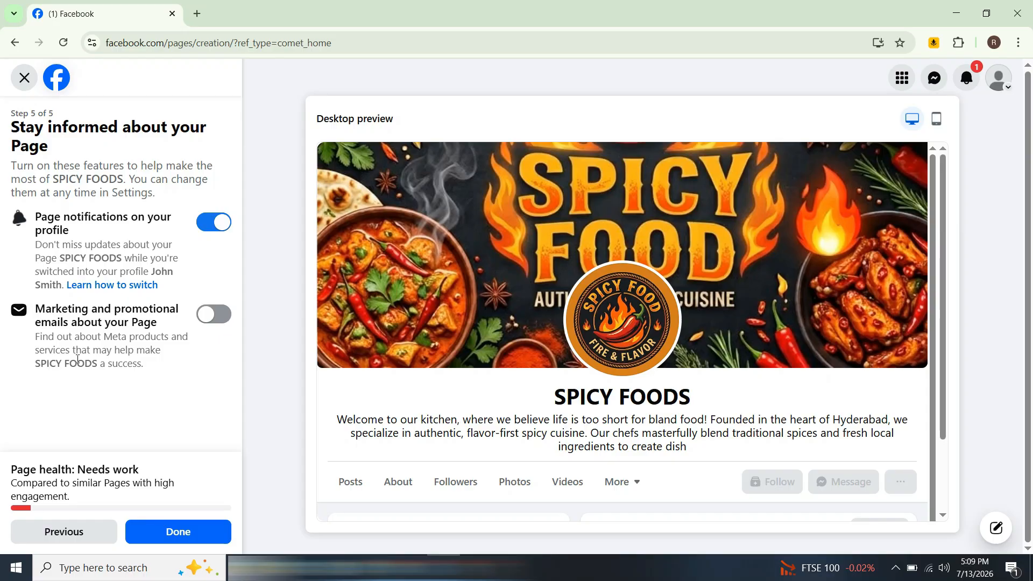
Turn off Page notifications on the profile and finish the Page setup.
click(220, 234)
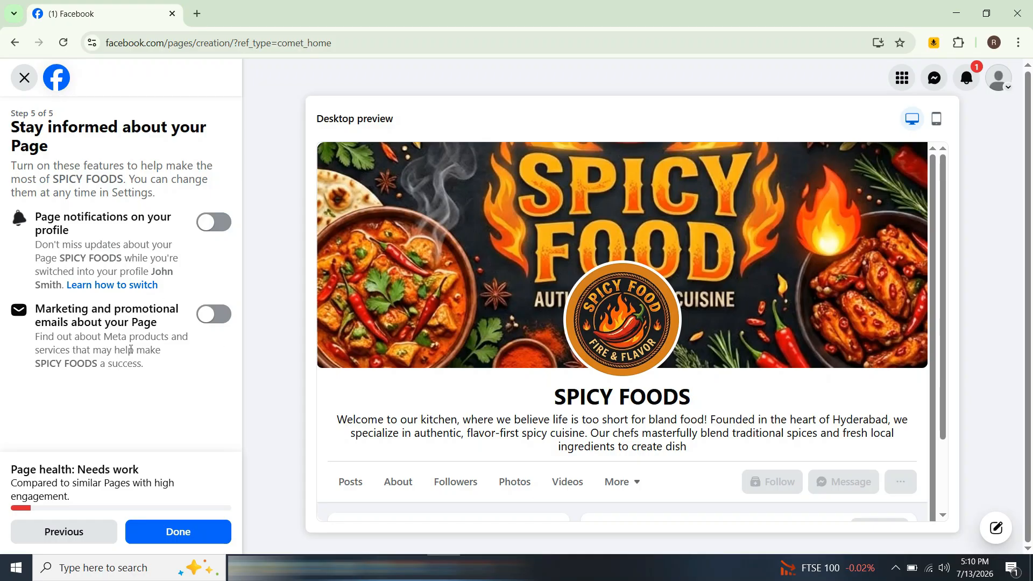
click(161, 535)
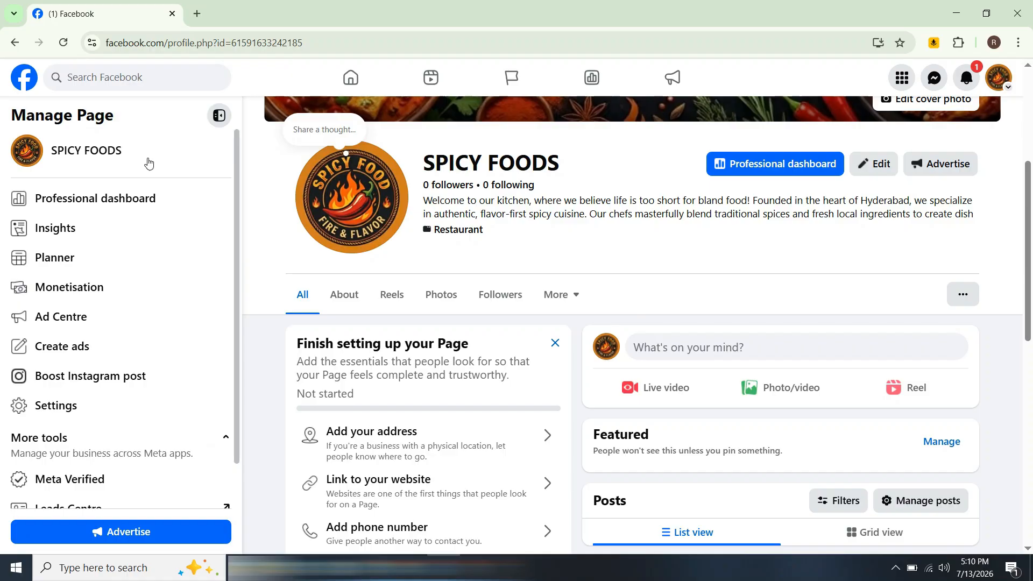
Look over the new Page's About information, then the setup suggestions, details and posts on its main view.
click(345, 314)
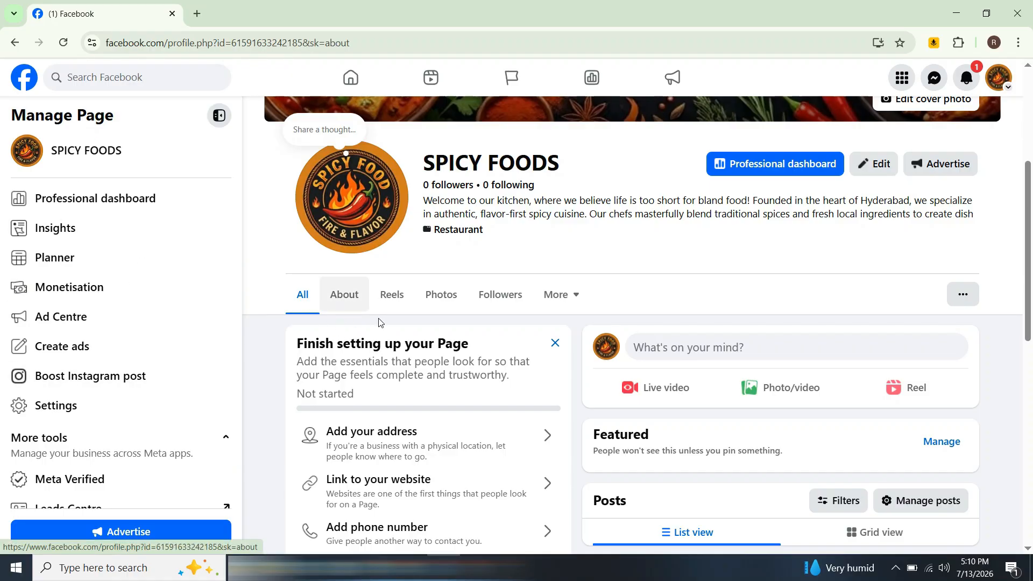
scroll(436, 352, down, 4)
scroll(438, 350, up, 8)
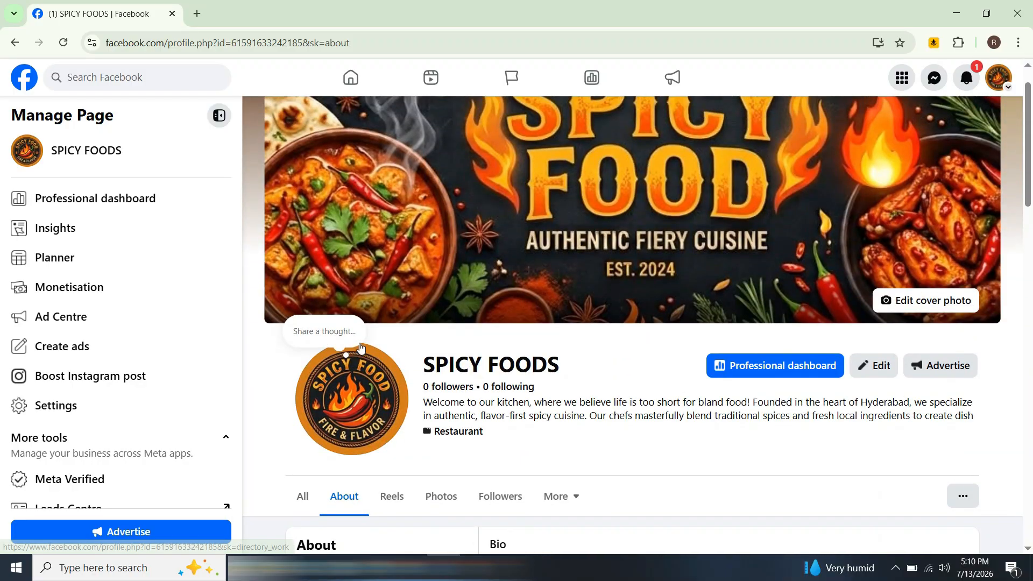
scroll(396, 395, down, 3)
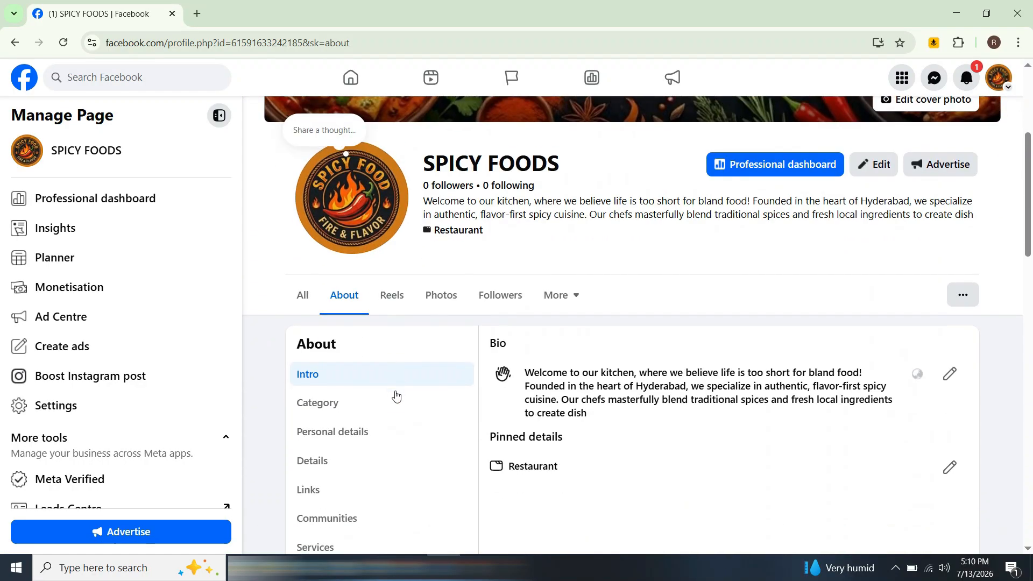
click(303, 297)
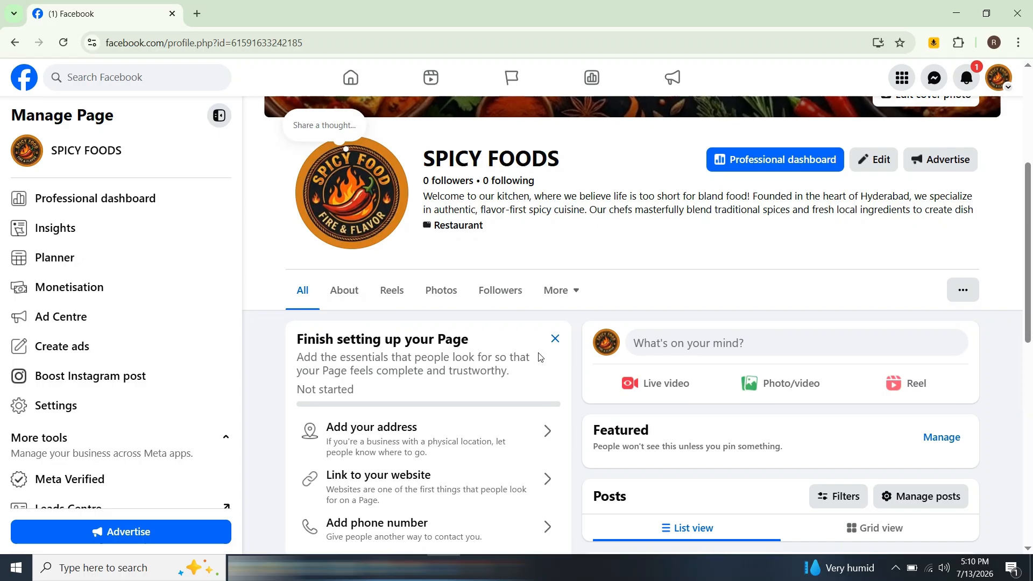
scroll(404, 340, down, 5)
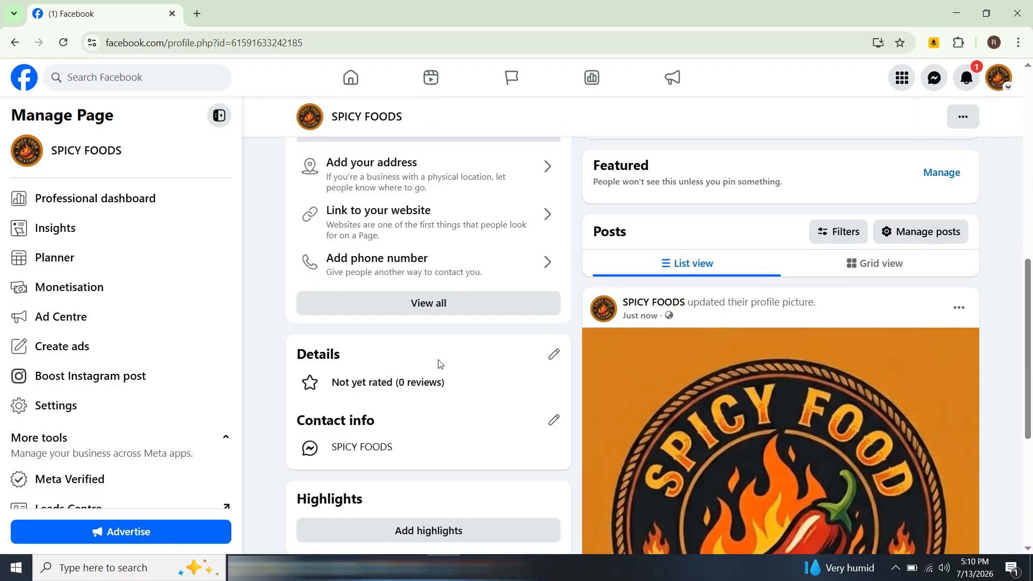
scroll(466, 355, up, 1)
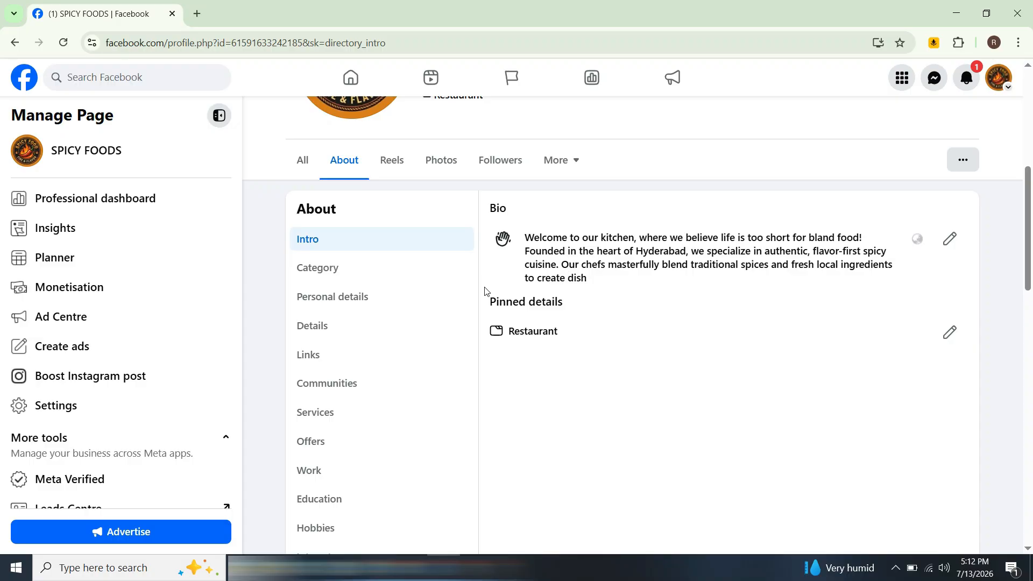
Examine the Category, Personal details and Details sections of the About information, including the Languages entry.
click(394, 272)
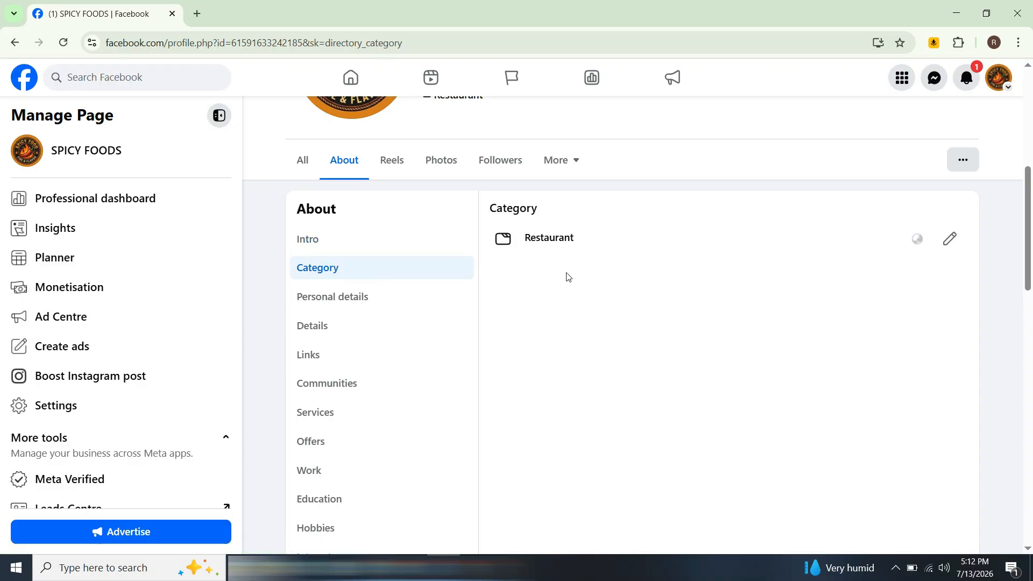
click(369, 296)
scroll(648, 286, down, 1)
click(371, 325)
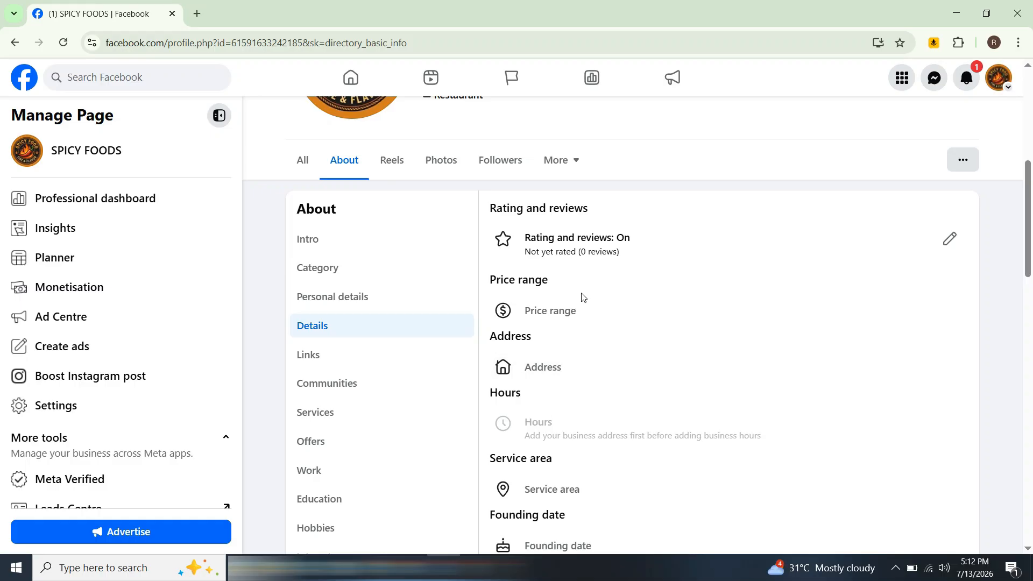
click(569, 312)
scroll(595, 344, down, 1)
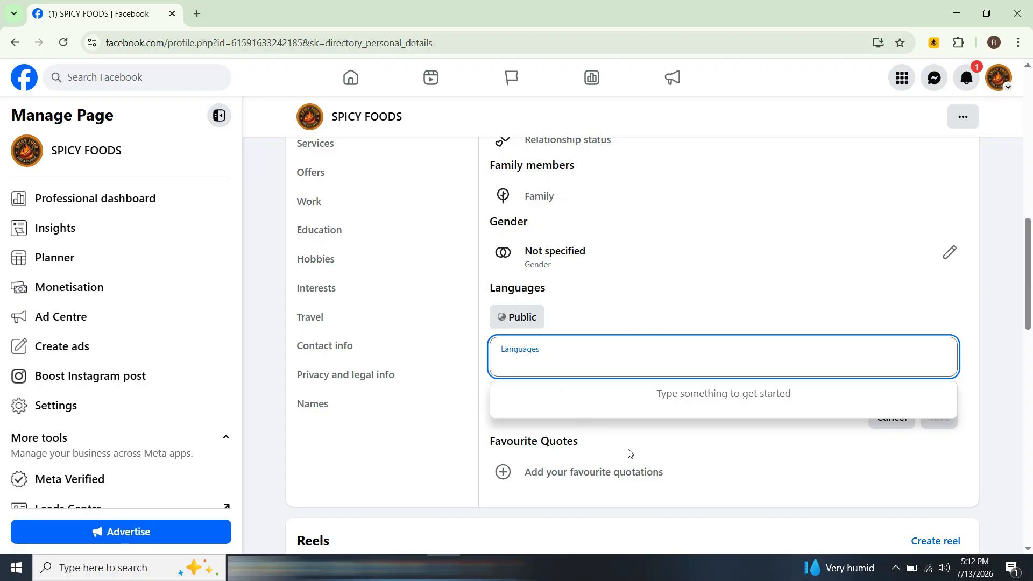
scroll(340, 259, up, 2)
Set the price range in the Page's About details to ££ (Moderate) and save it.
click(318, 192)
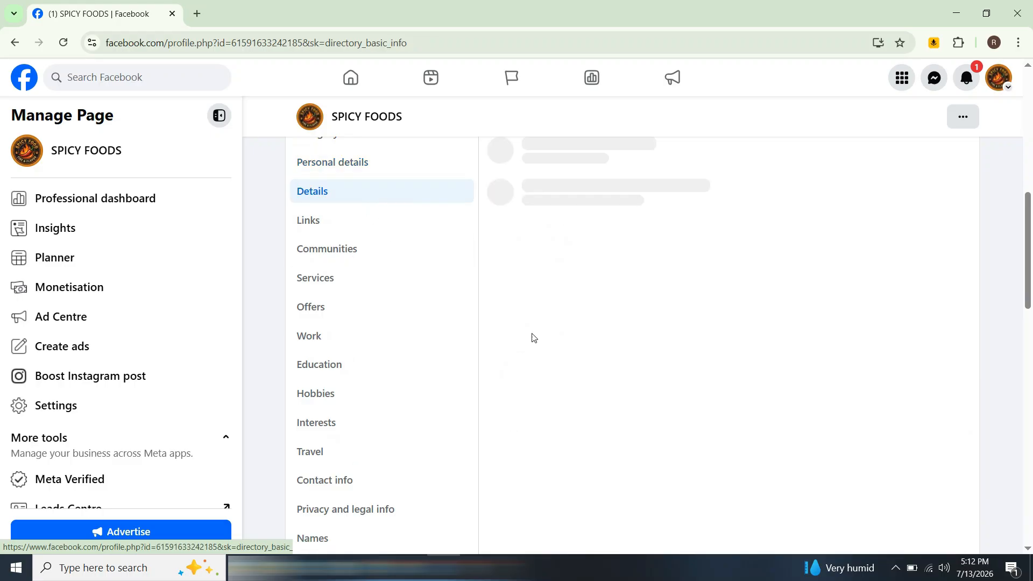
scroll(597, 249, up, 2)
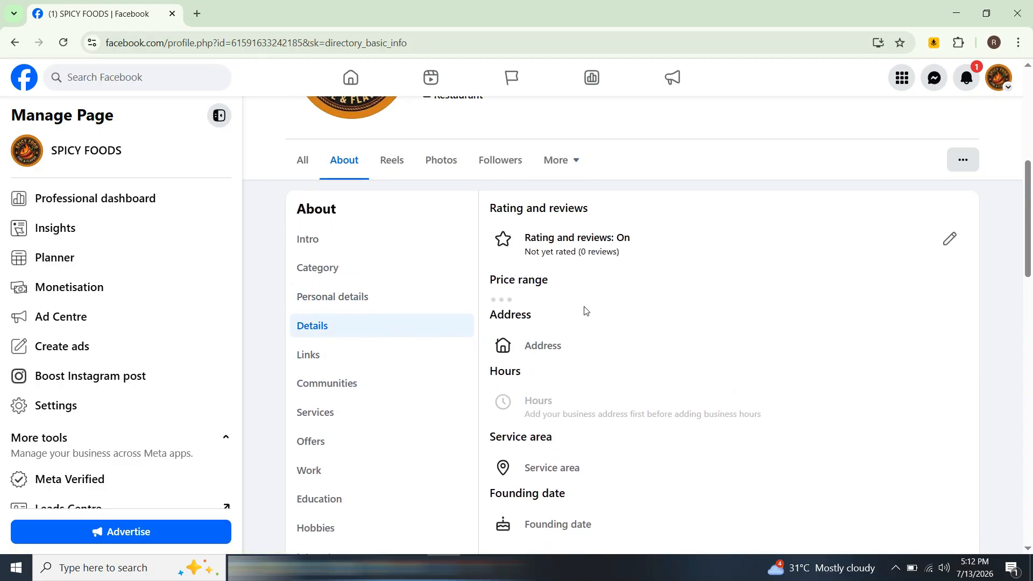
click(583, 310)
scroll(597, 342, down, 1)
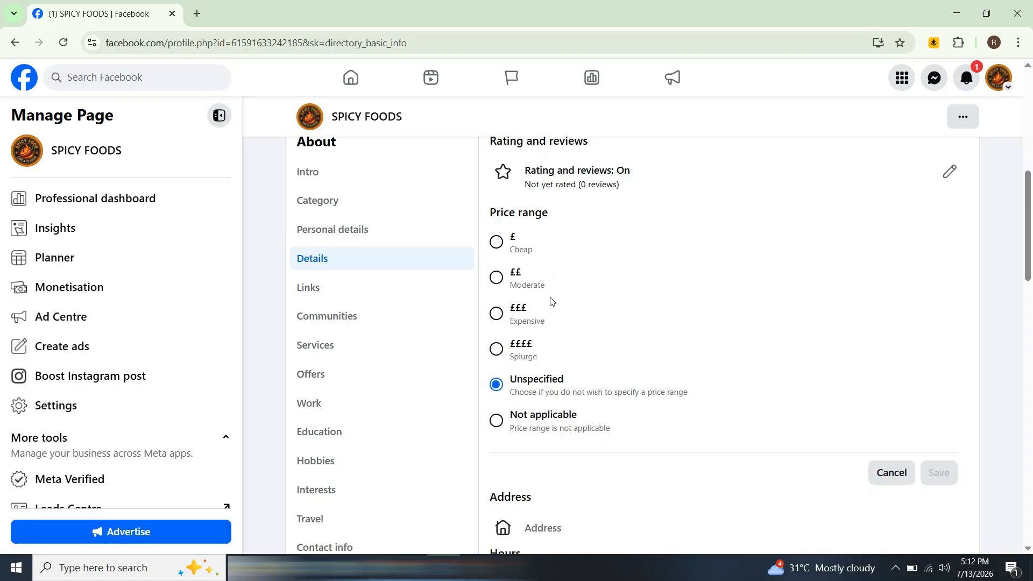
click(526, 321)
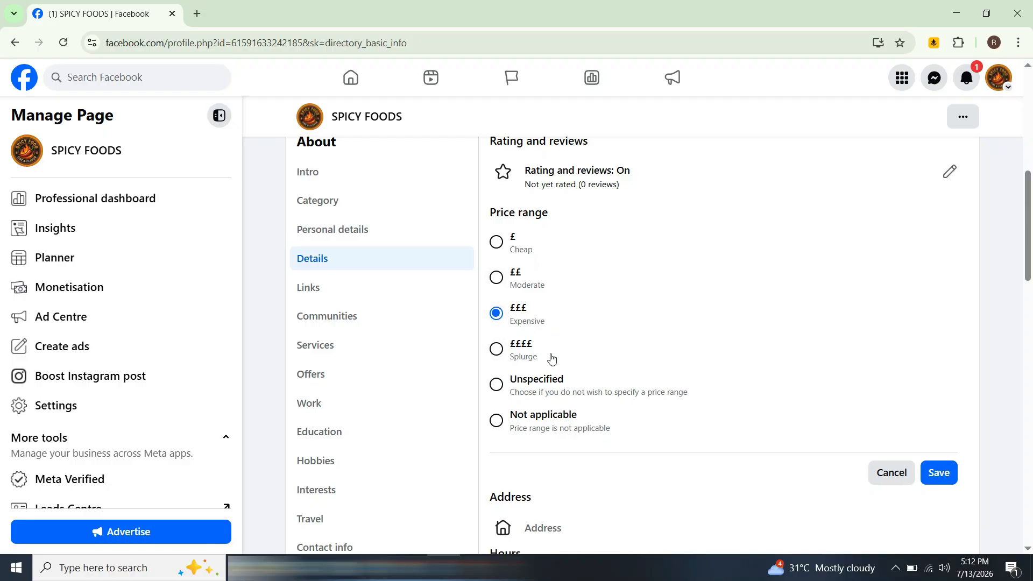
click(583, 290)
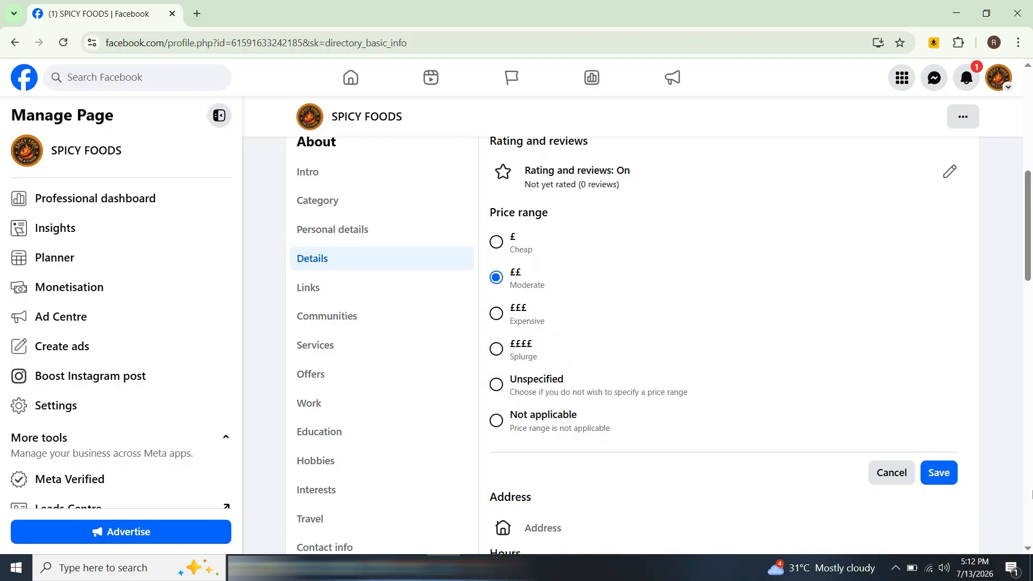
click(951, 476)
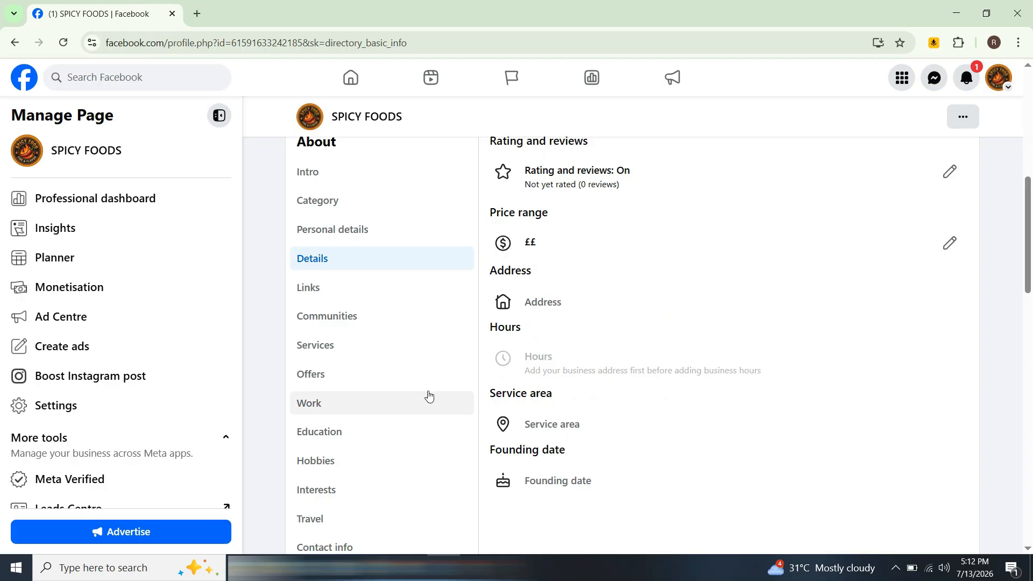
Examine the specialities form in the Services section of the Page's About information, adding a second blank speciality entry.
scroll(474, 411, down, 4)
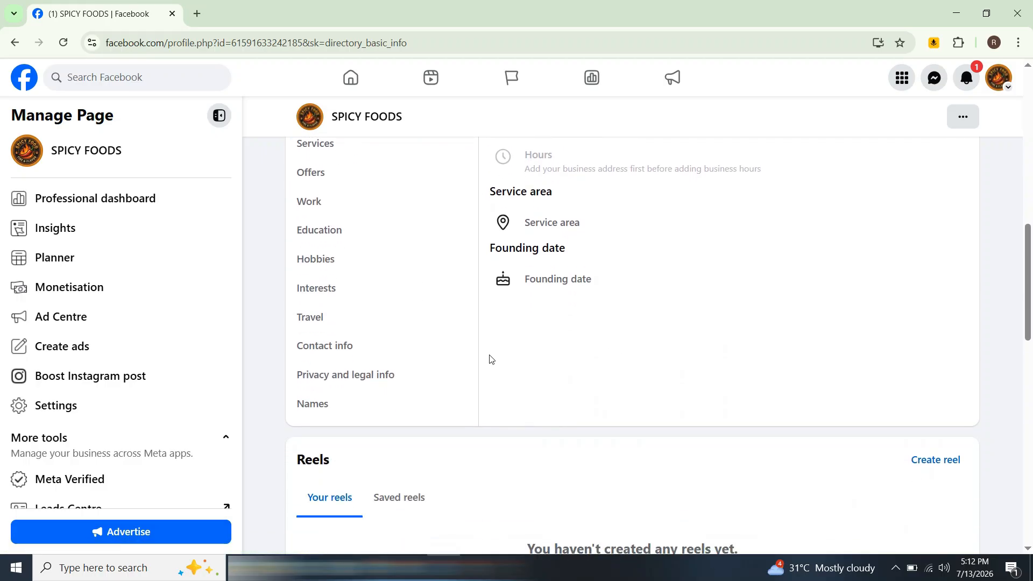
scroll(484, 371, up, 4)
click(371, 320)
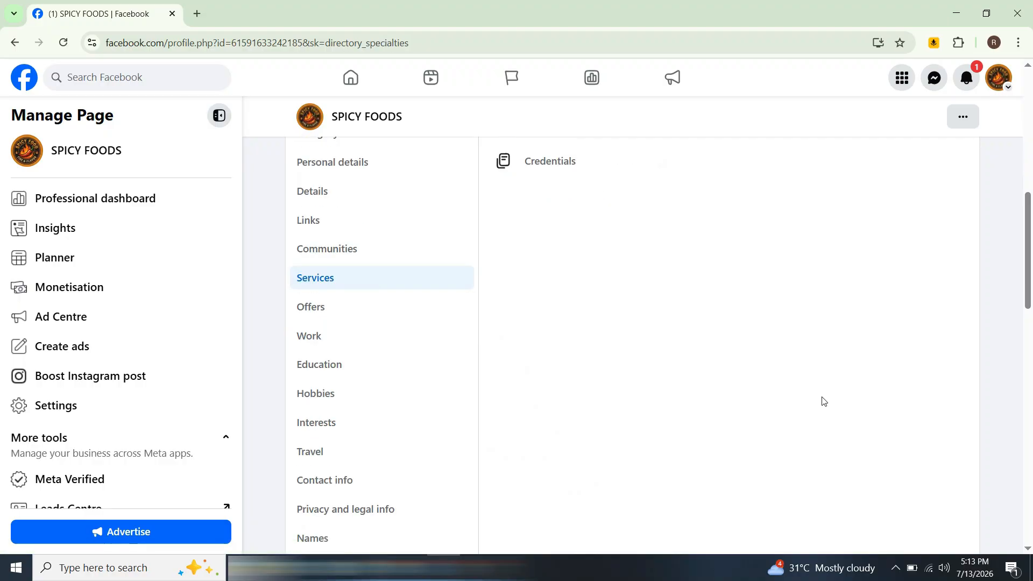
scroll(780, 385, up, 2)
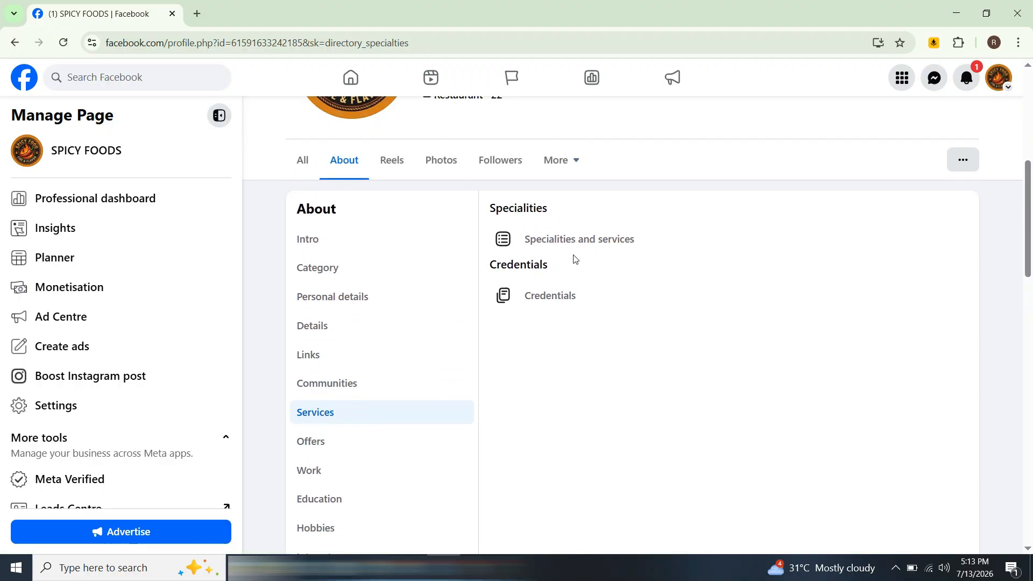
click(604, 244)
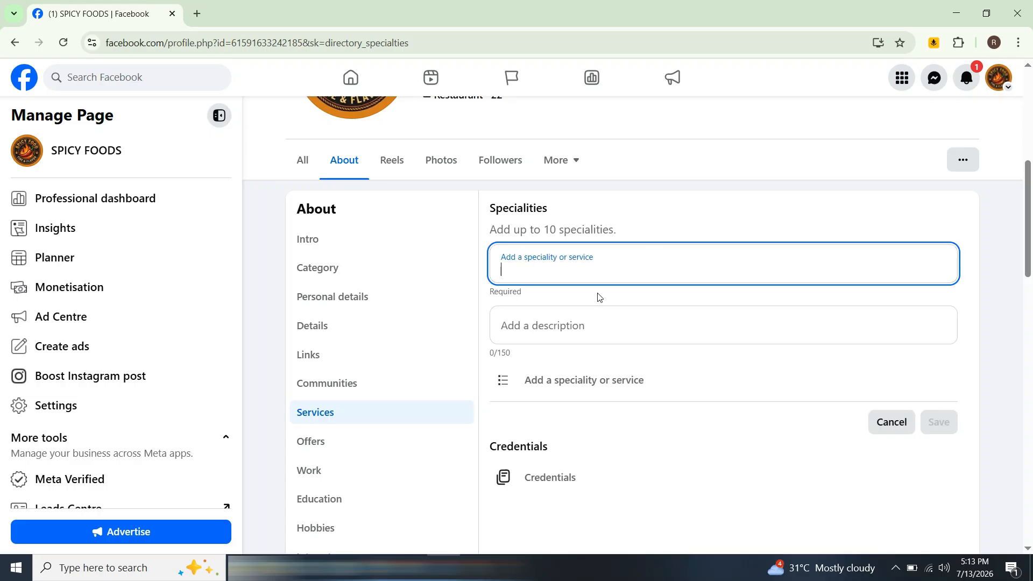
click(564, 382)
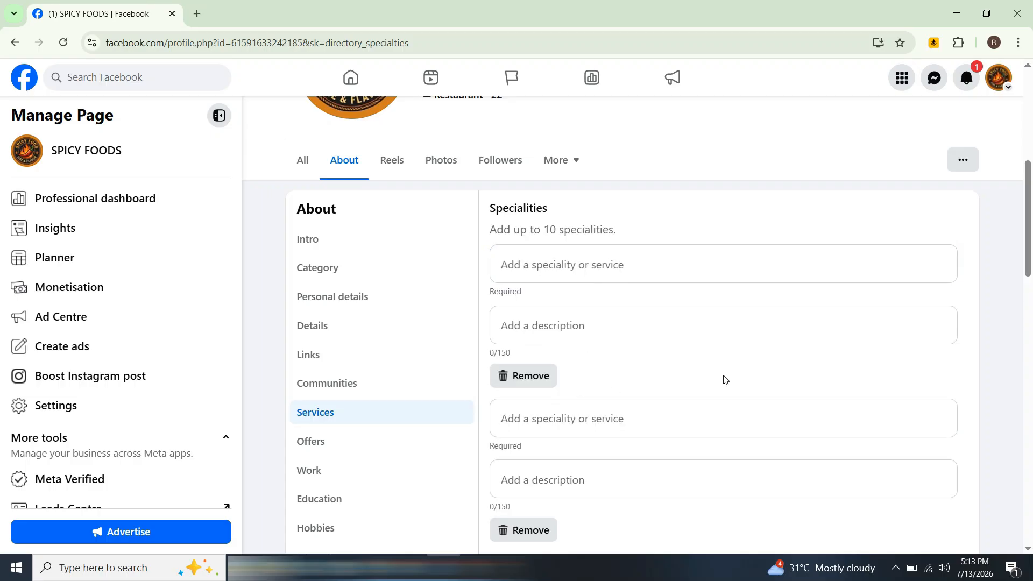
scroll(555, 411, up, 1)
scroll(558, 406, down, 3)
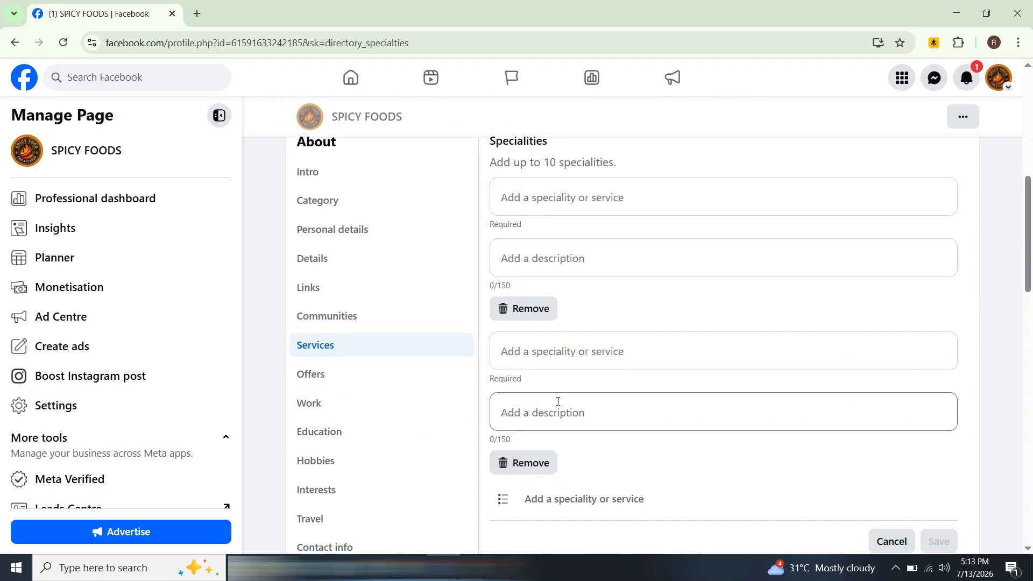
scroll(560, 409, down, 1)
Examine the promotion form in the Offers section of the About information, including its title, discount code and link fields.
click(318, 307)
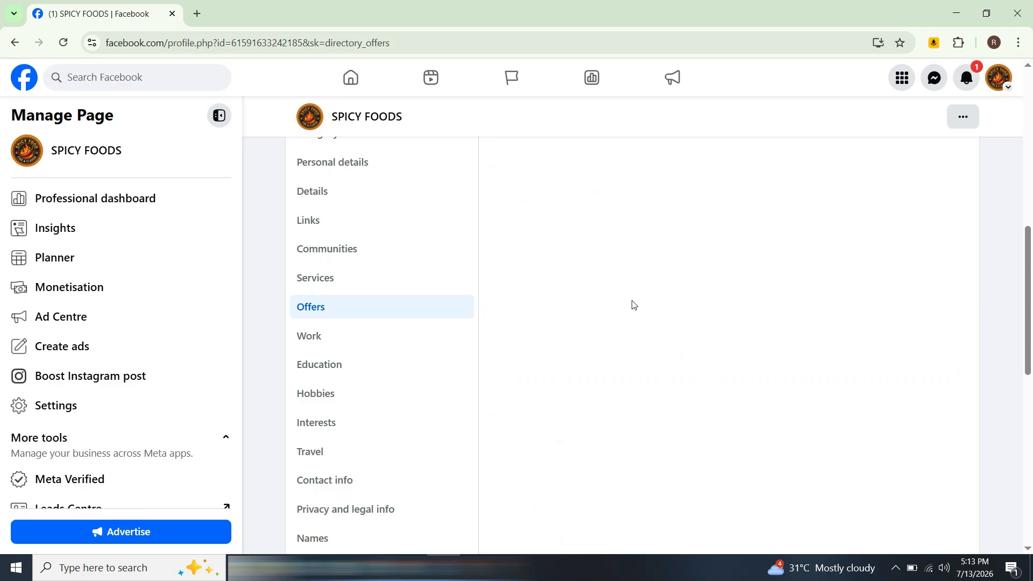
click(650, 240)
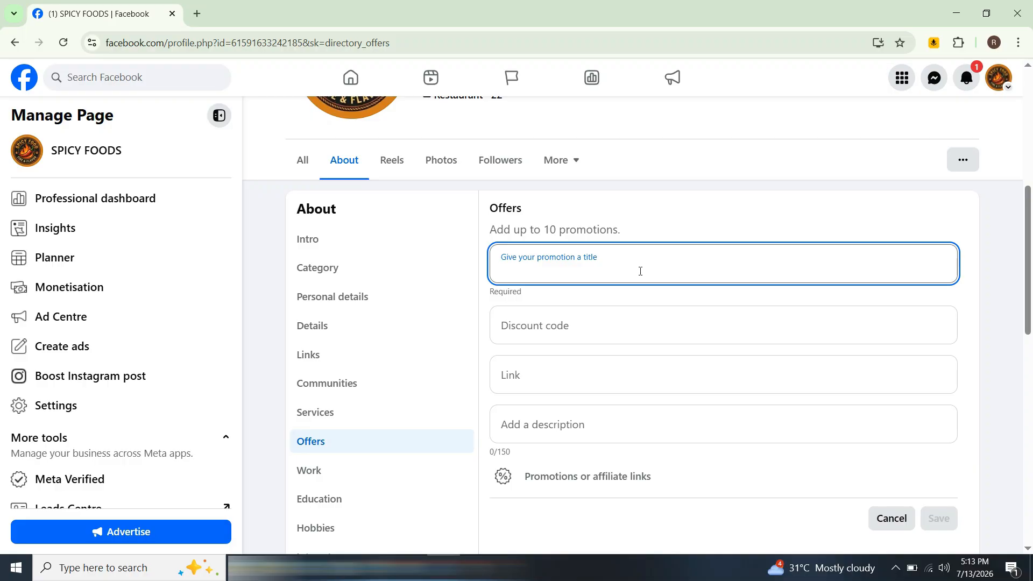
click(571, 334)
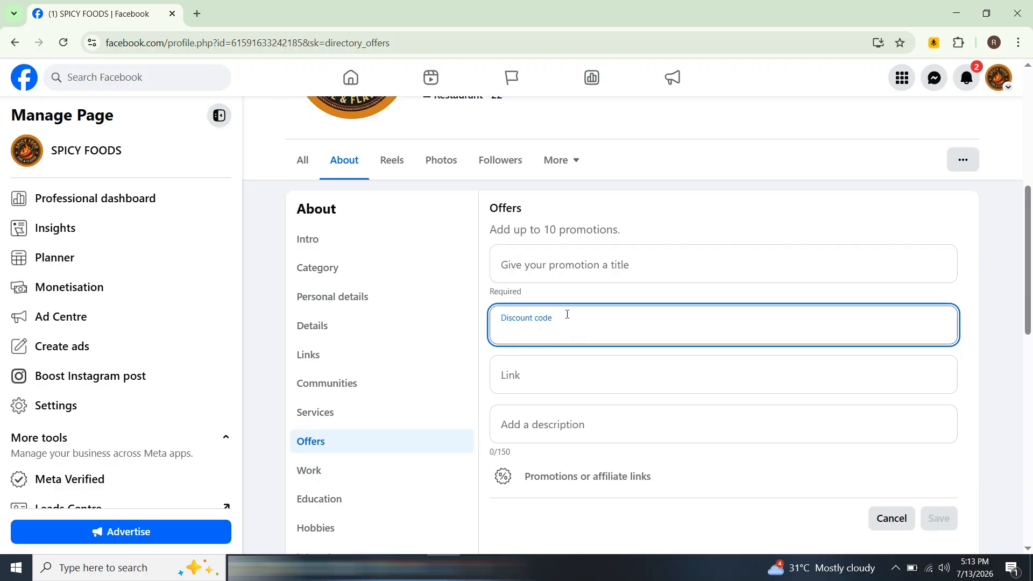
click(569, 383)
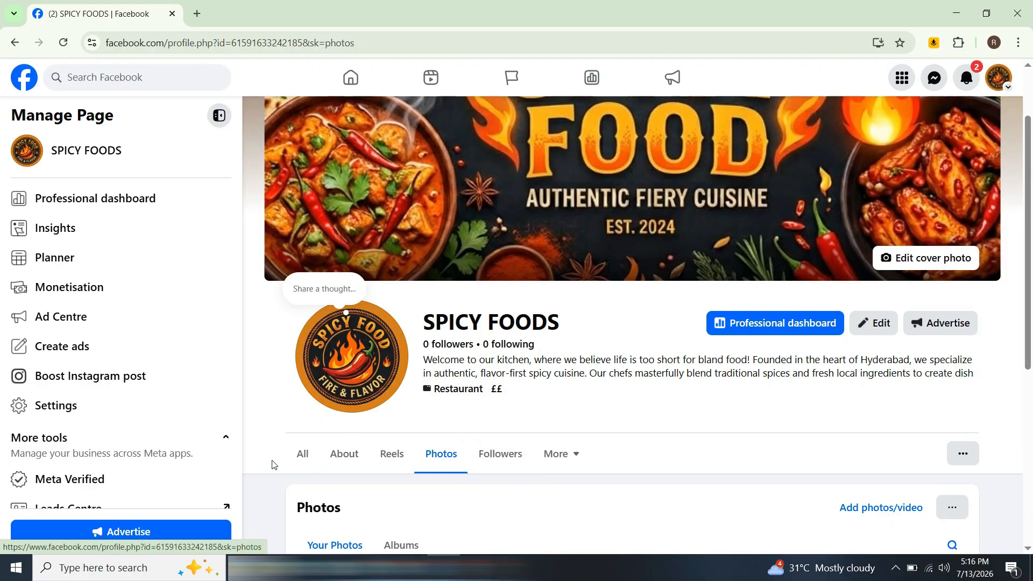
Open the Page's settings and review which notifications the Page receives in the Notifications settings.
click(89, 412)
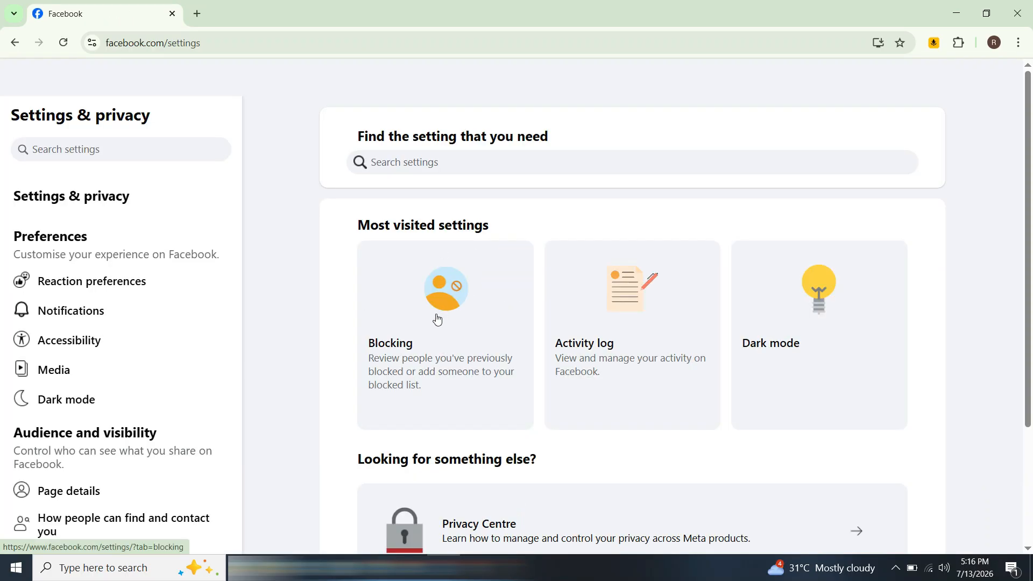
scroll(433, 317, down, 1)
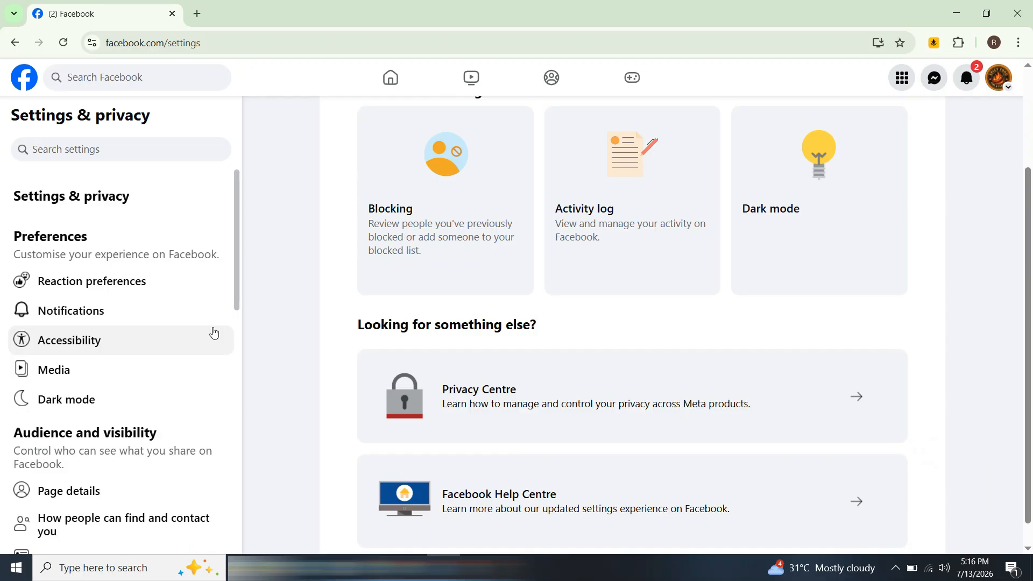
click(66, 312)
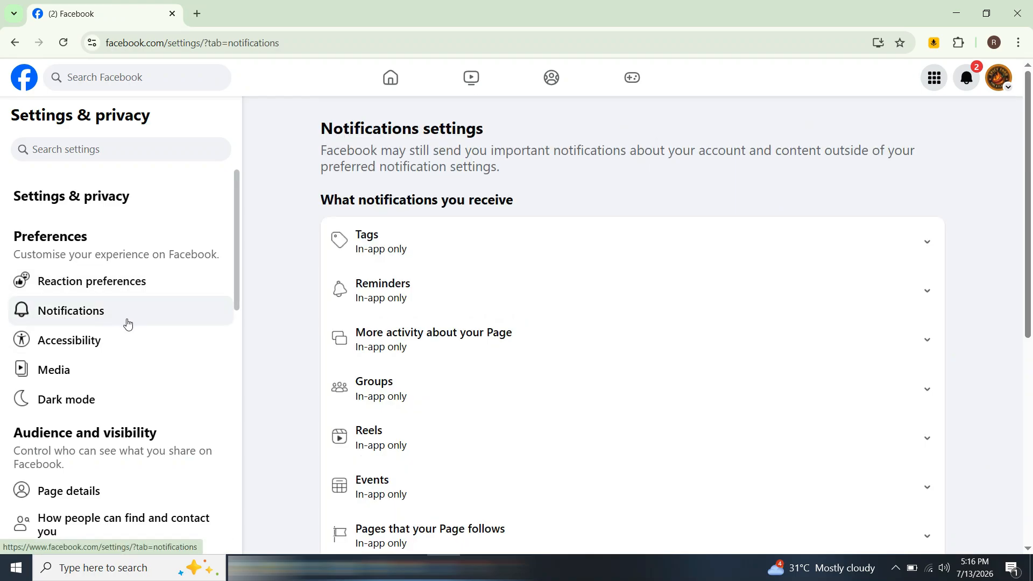
scroll(411, 301, down, 3)
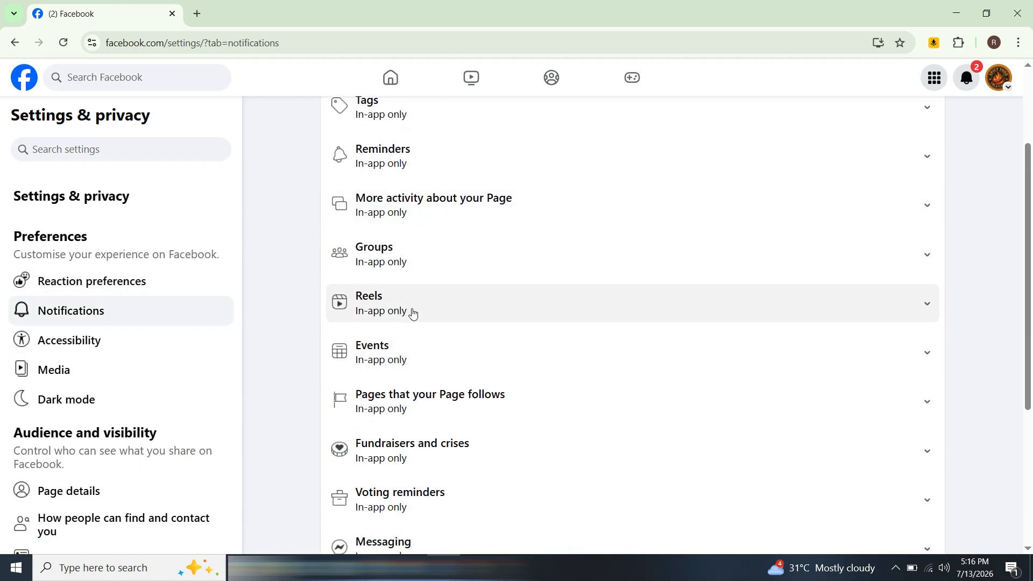
scroll(443, 328, down, 3)
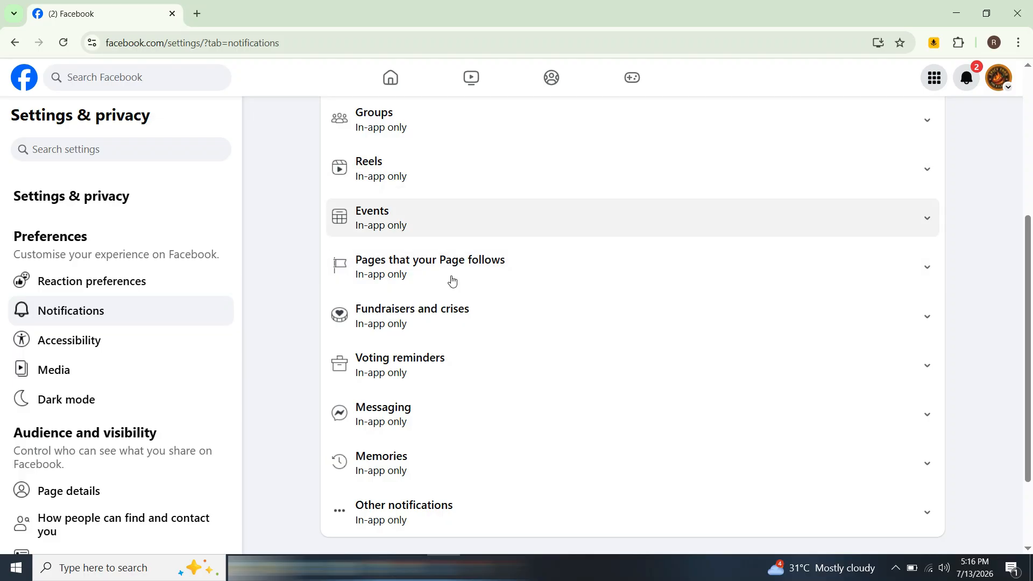
scroll(578, 371, down, 1)
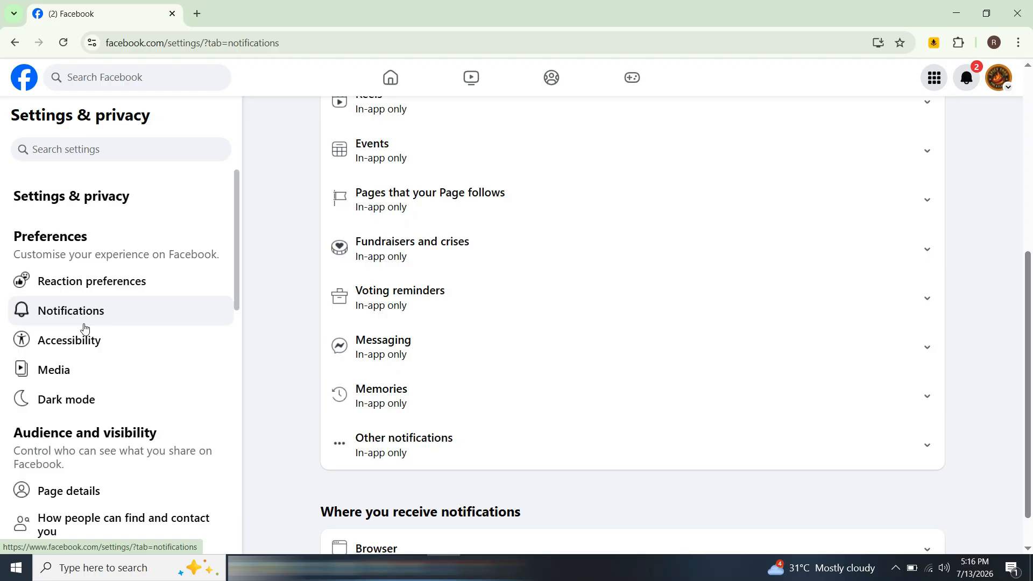
Look through the Media, Dark mode and Page details settings of the Page.
click(60, 370)
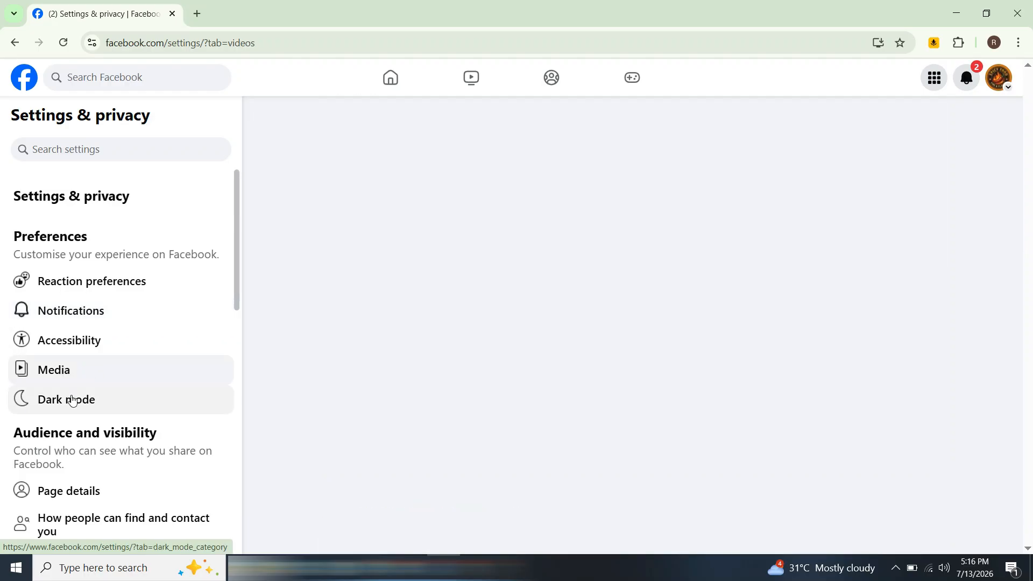
click(72, 400)
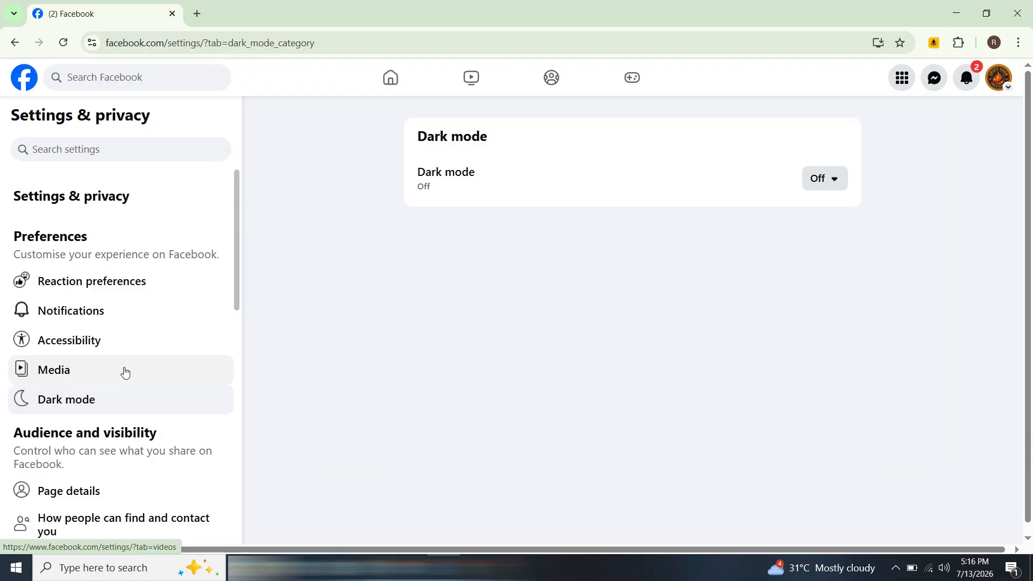
scroll(126, 371, down, 2)
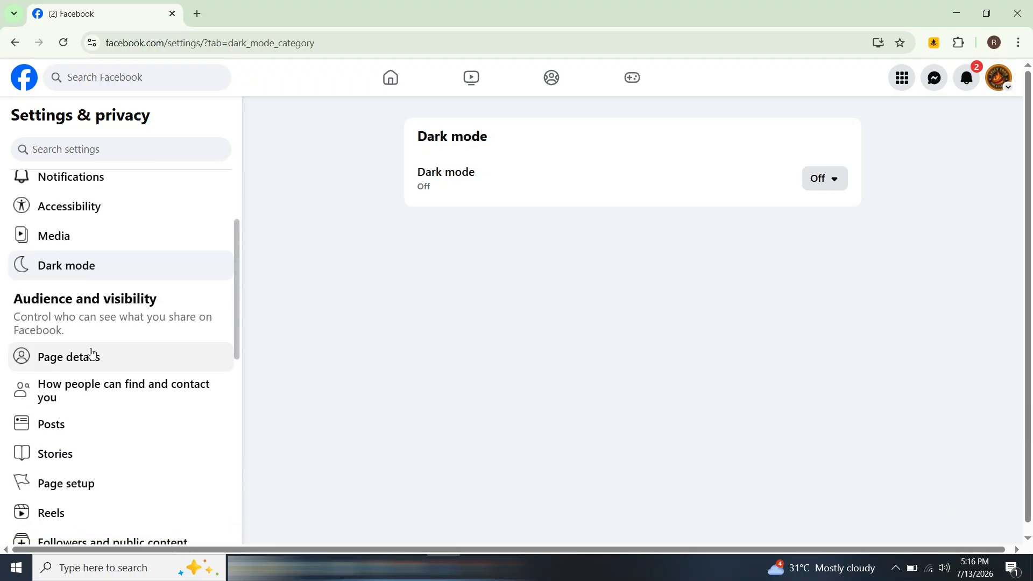
click(93, 355)
scroll(124, 366, down, 1)
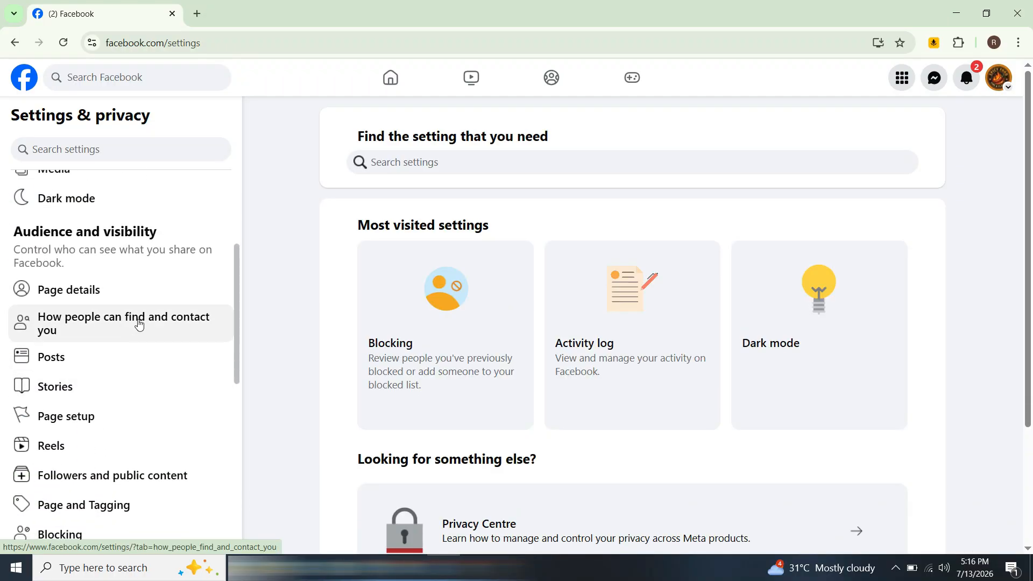
Review the Page's settings for how people can find and contact it, including the messaging options.
click(138, 325)
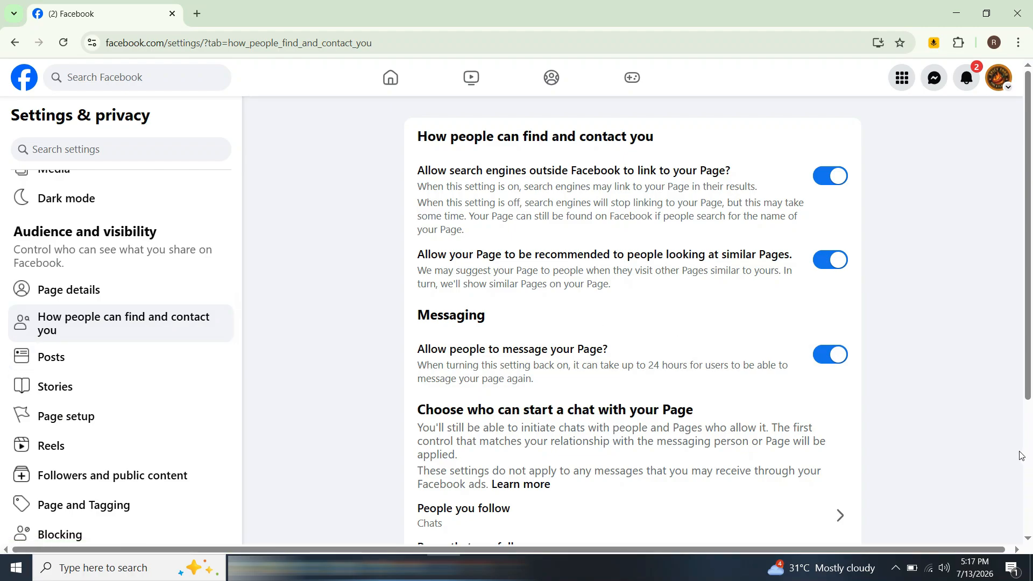
scroll(808, 241, down, 3)
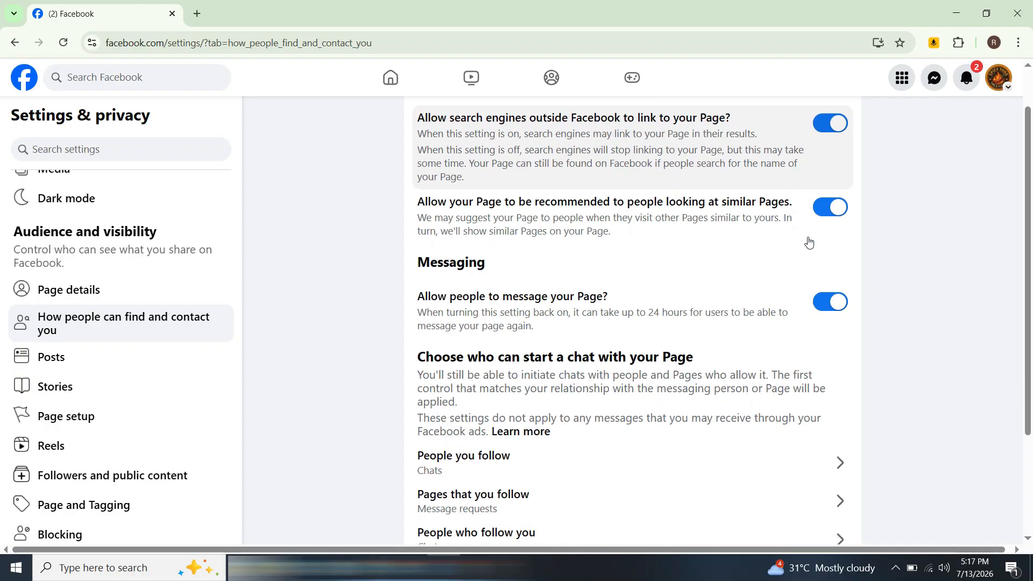
scroll(809, 242, up, 3)
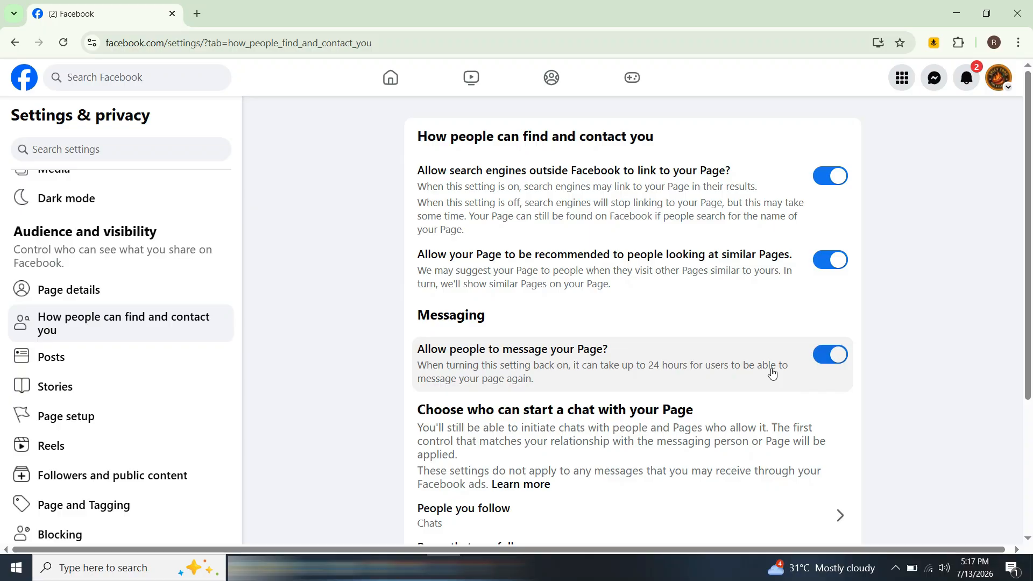
Turn the permission for people to message the Page off and back on, twice.
click(842, 363)
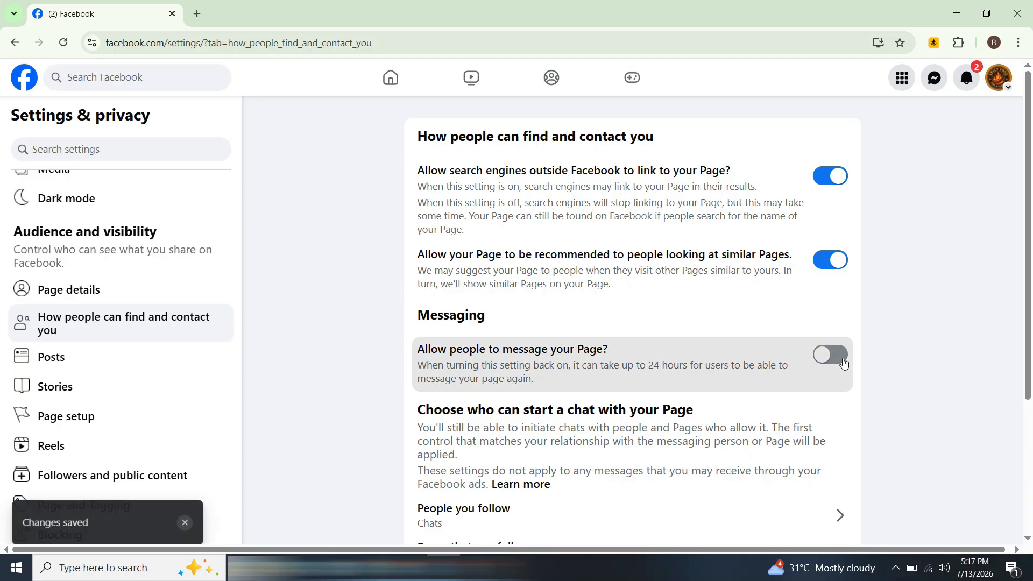
click(843, 363)
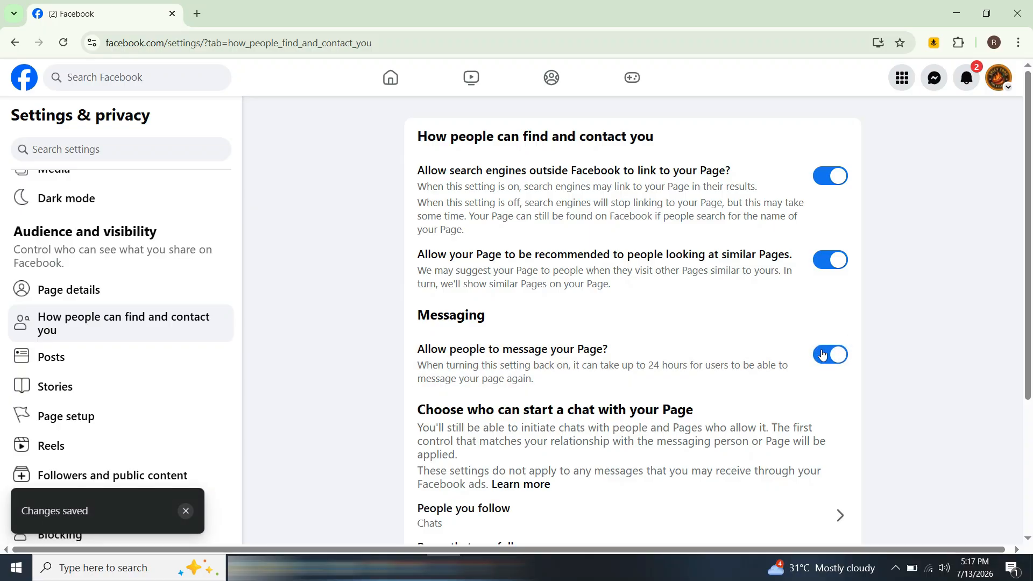
click(822, 354)
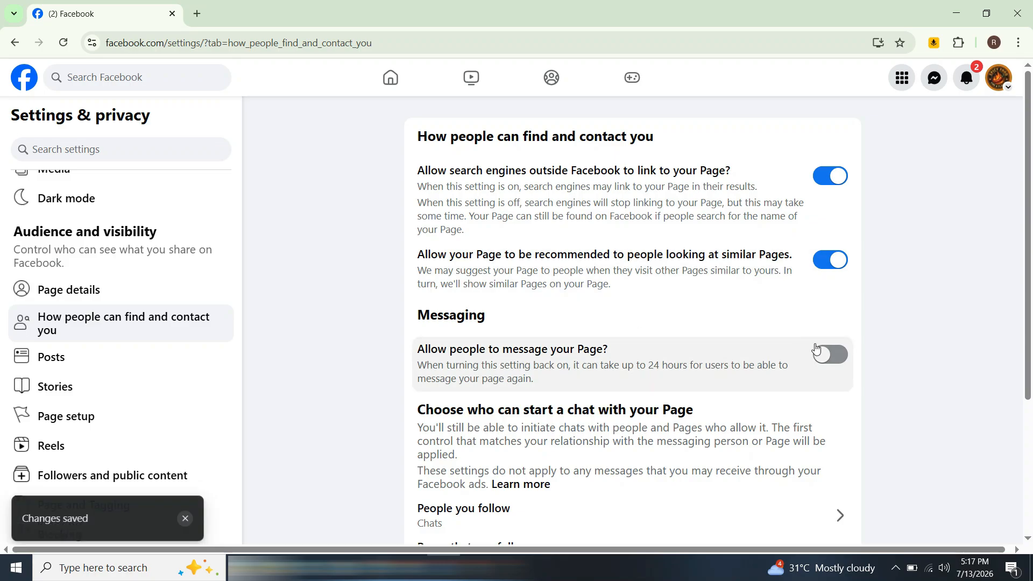
click(829, 353)
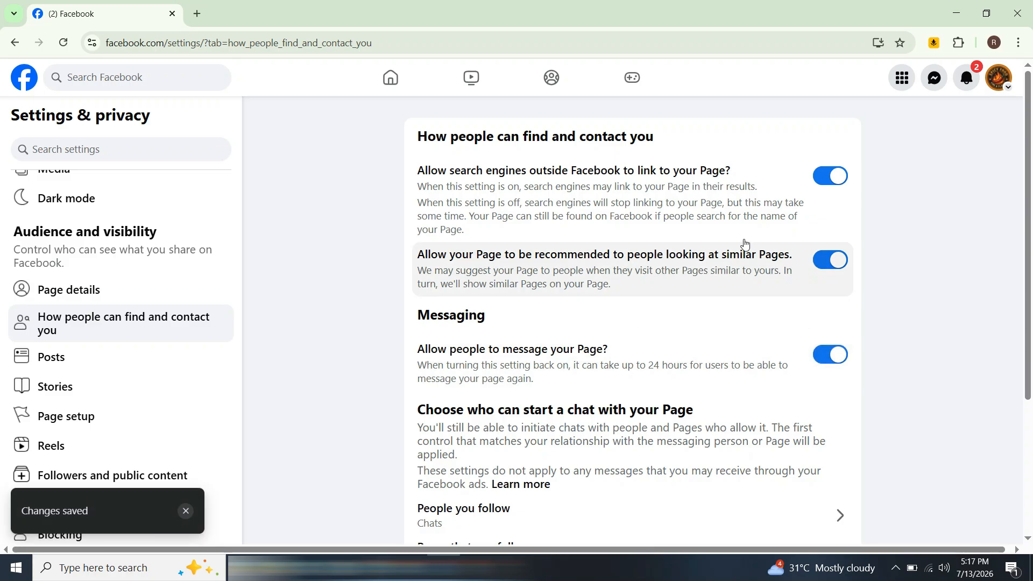